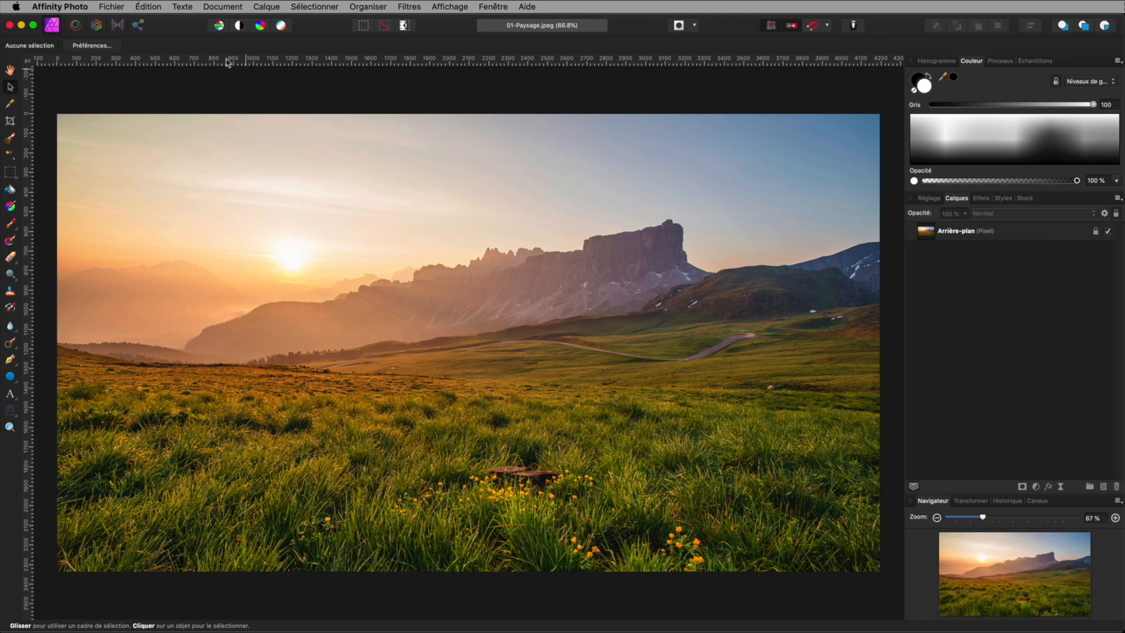
{"action": "left_click", "coordinate": [111, 6]}
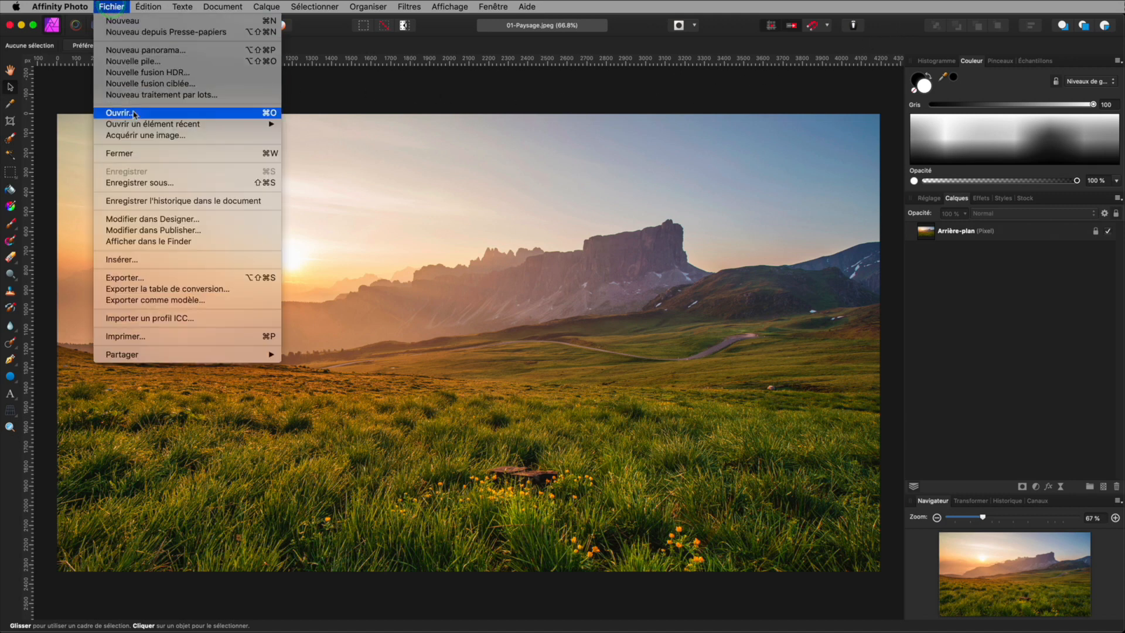
{"action": "left_click", "coordinate": [126, 112]}
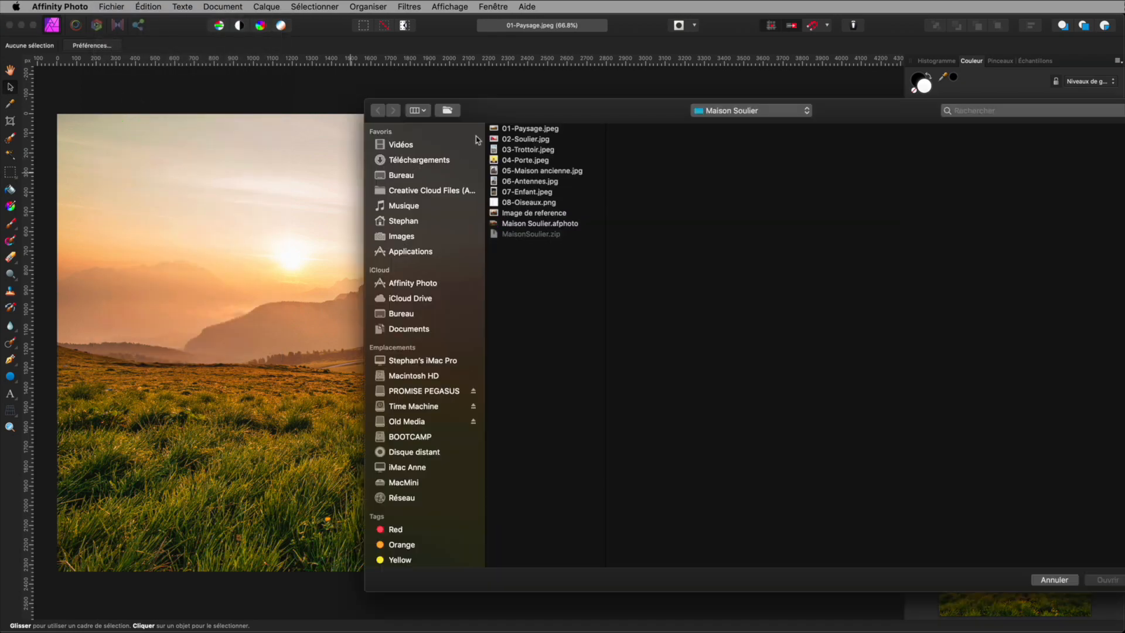
{"action": "left_click", "coordinate": [508, 129]}
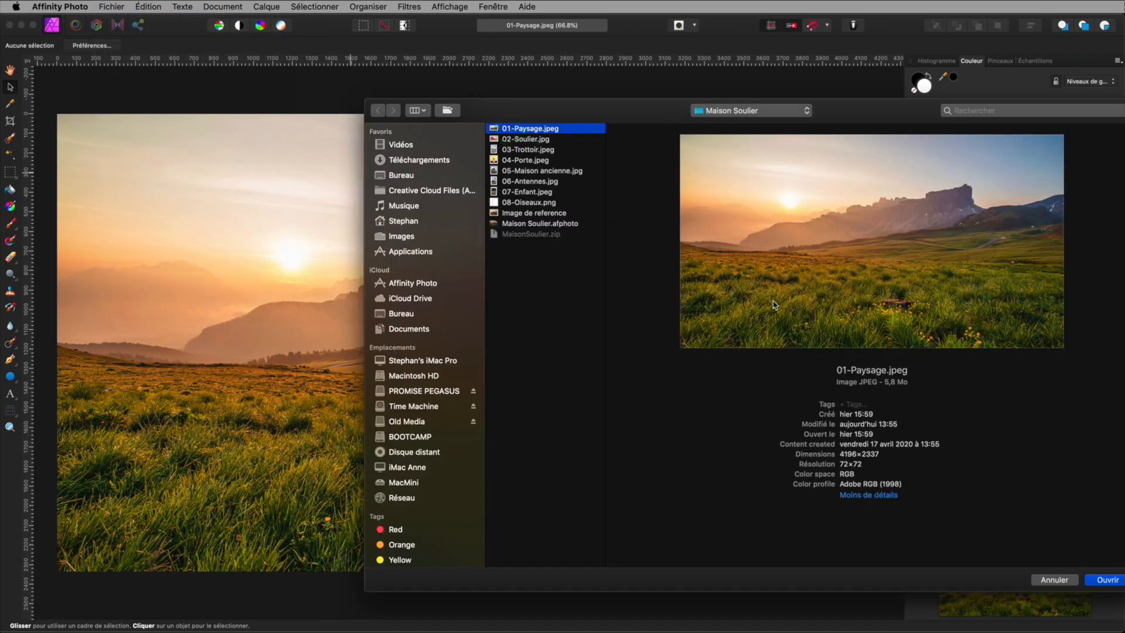
{"action": "left_click_drag", "start_coordinate": [824, 120], "coordinate": [537, 91]}
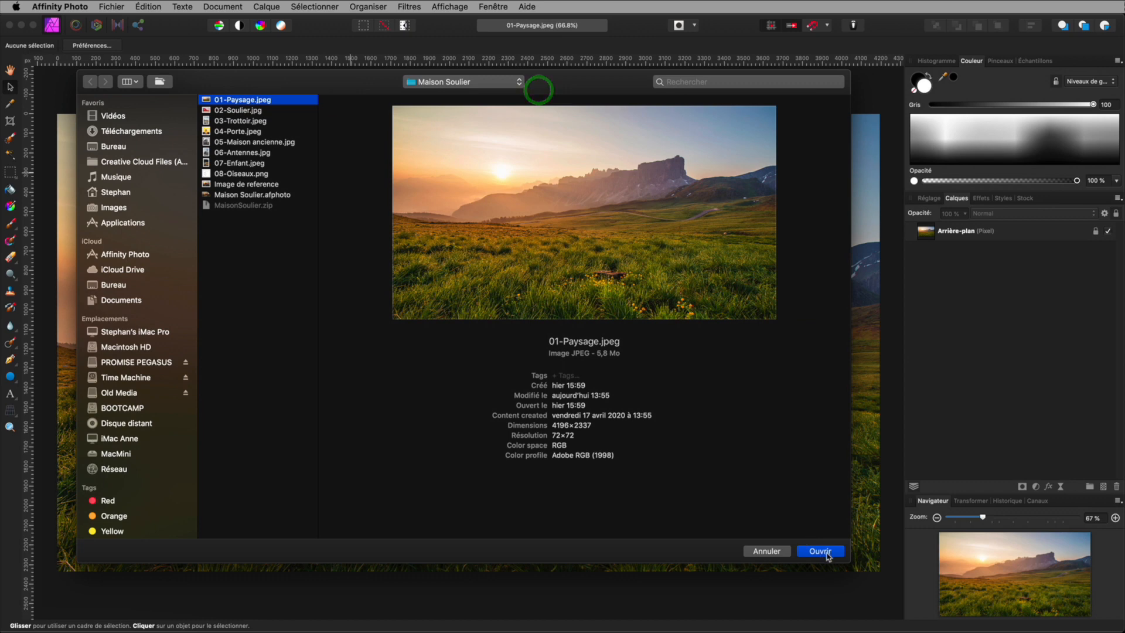
{"action": "left_click", "coordinate": [769, 553]}
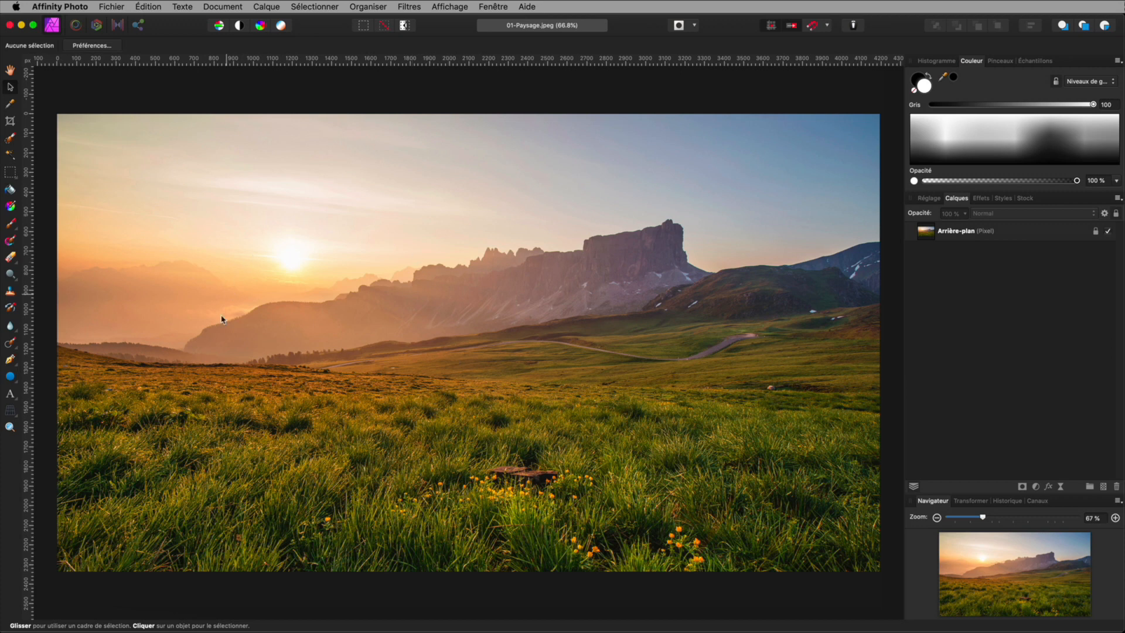
Duplicate the locked Arrière-plan layer.
{"action": "left_click", "coordinate": [955, 199]}
{"action": "left_click", "coordinate": [925, 234]}
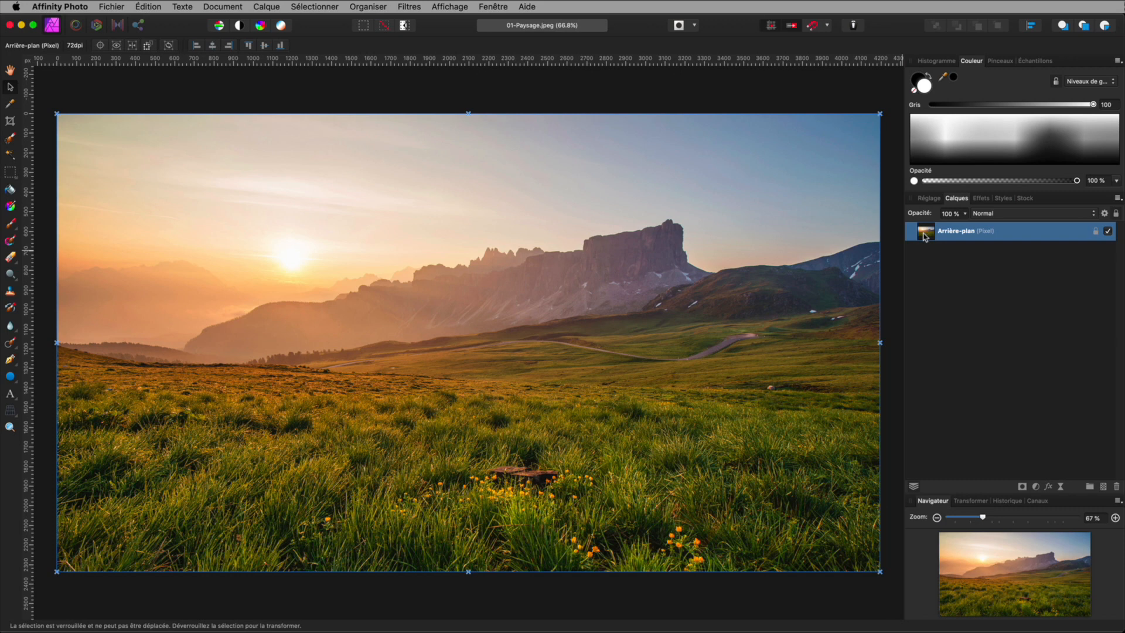
{"action": "left_click", "coordinate": [262, 8]}
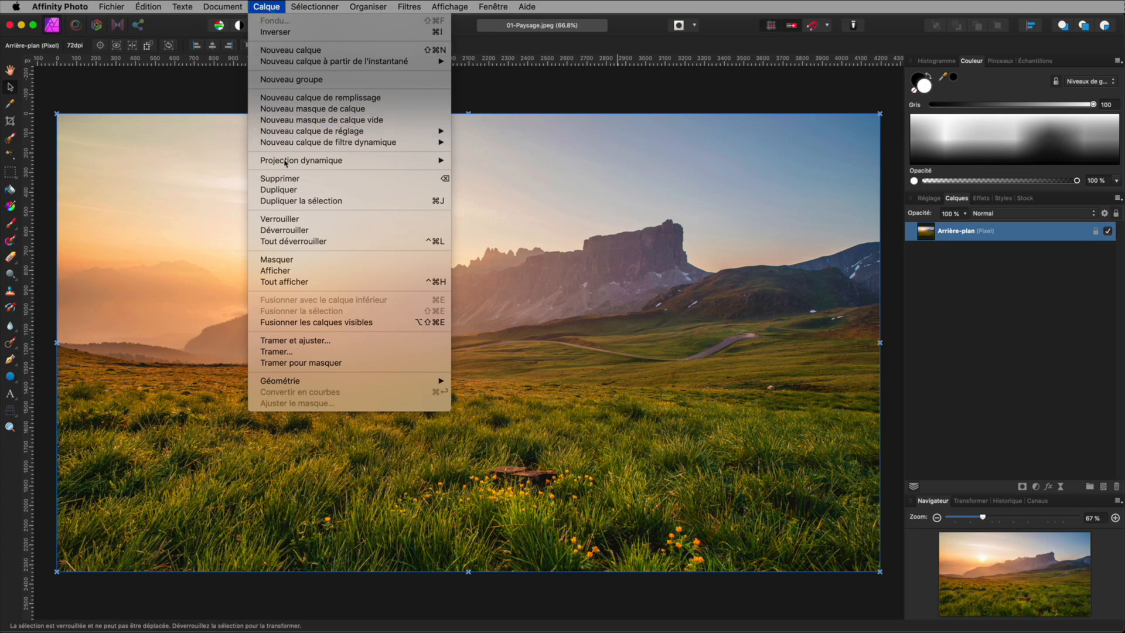
{"action": "left_click", "coordinate": [289, 189]}
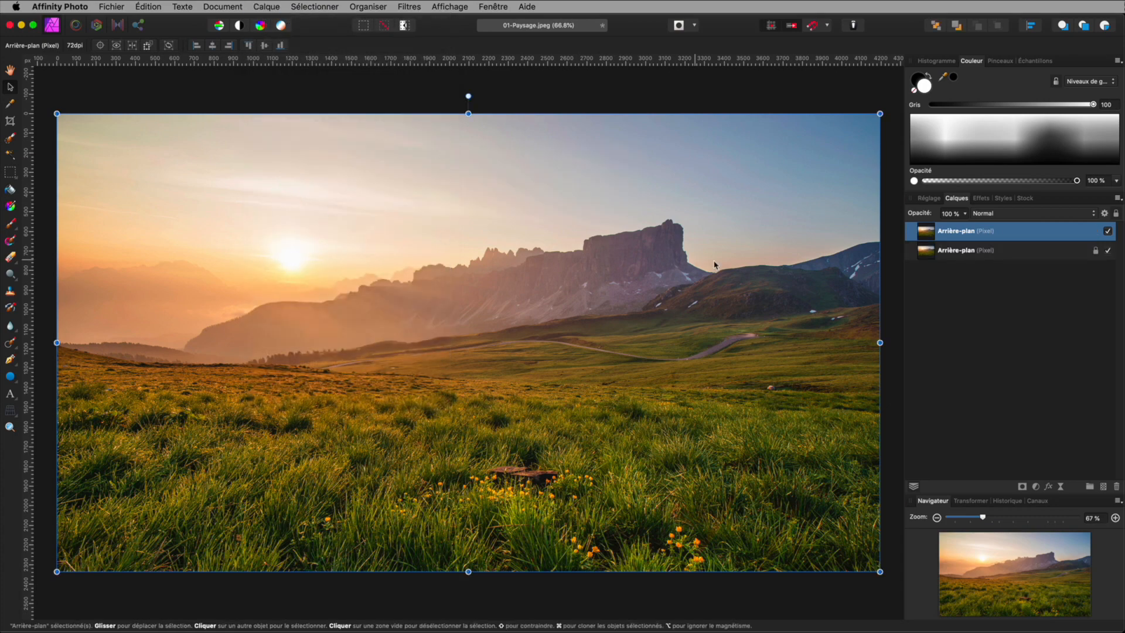
Delete the unlocked copy of the Arrière-plan layer.
{"action": "left_click", "coordinate": [925, 234]}
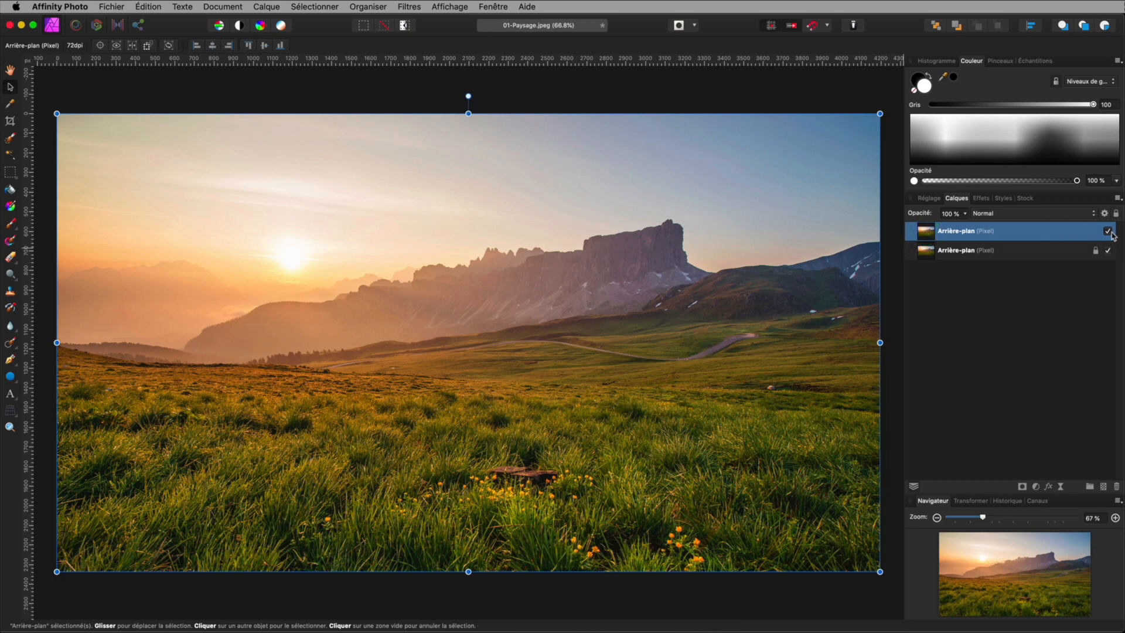
{"action": "left_click", "coordinate": [927, 235]}
{"action": "key", "text": "Delete"}
Duplicate the Arrière-plan layer and hide the locked original beneath the copy.
{"action": "left_click", "coordinate": [921, 234]}
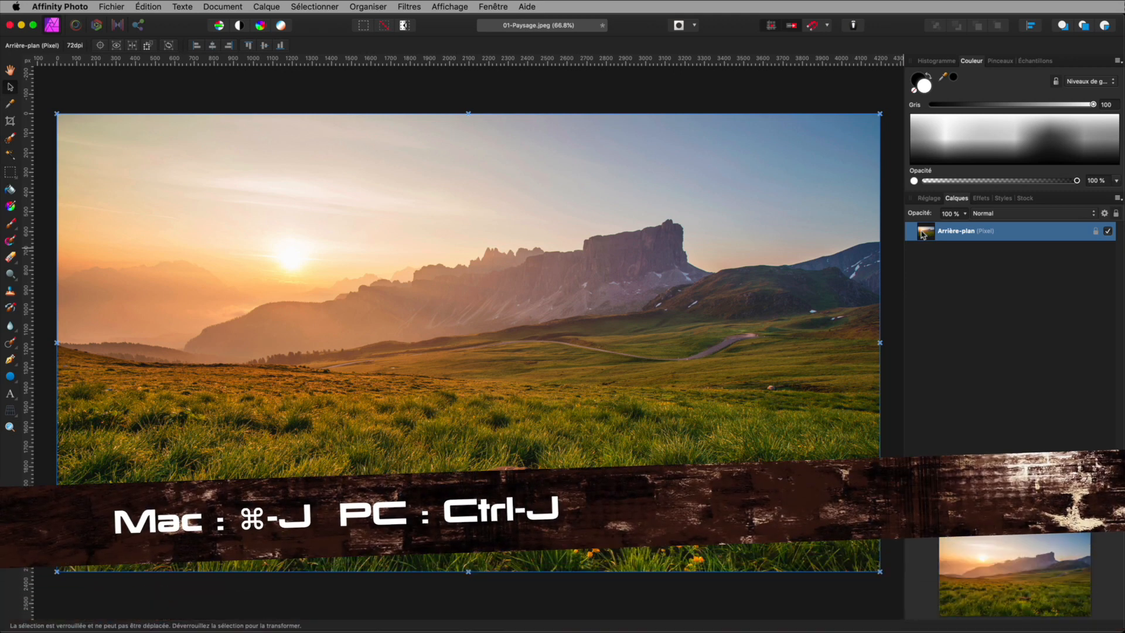
{"action": "key", "text": "super+j"}
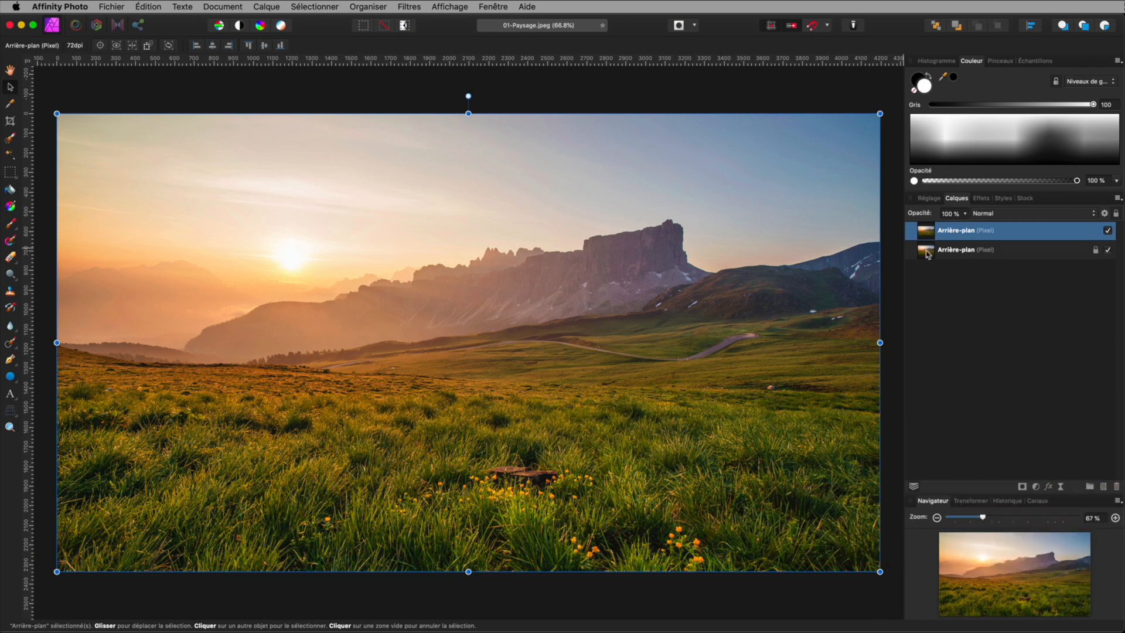
{"action": "left_click", "coordinate": [926, 253]}
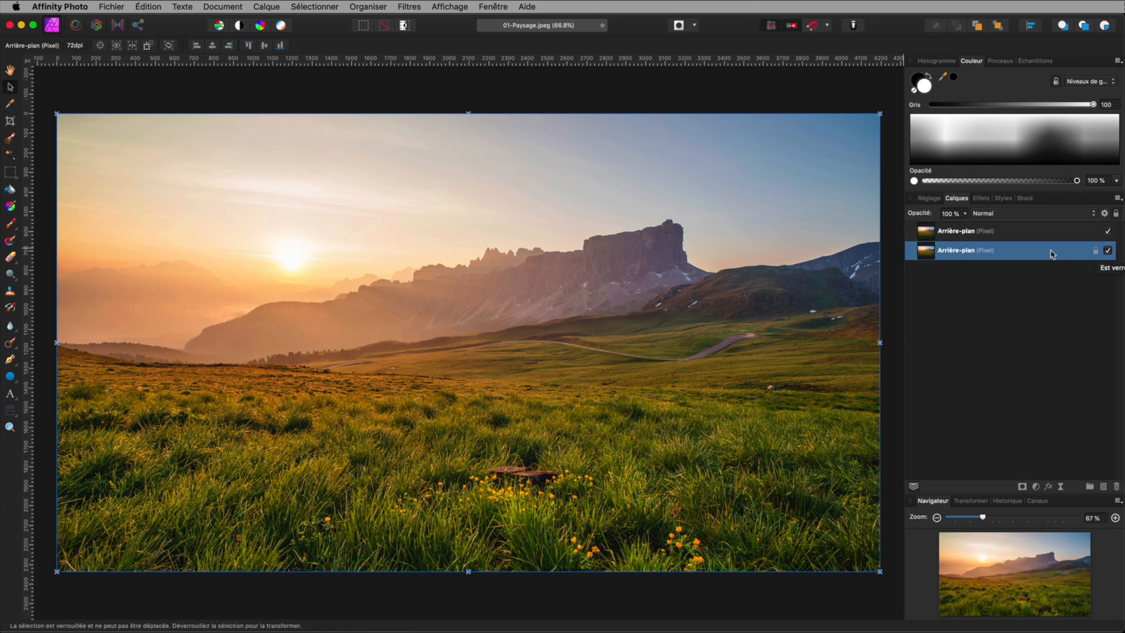
{"action": "left_click", "coordinate": [927, 234]}
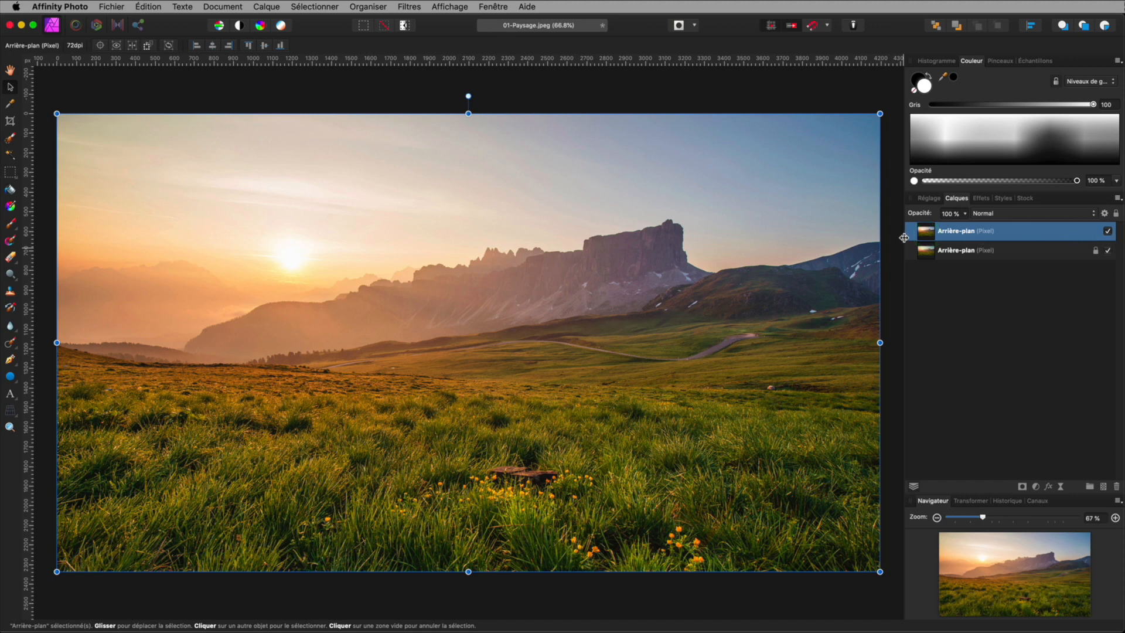
{"action": "left_click", "coordinate": [930, 254]}
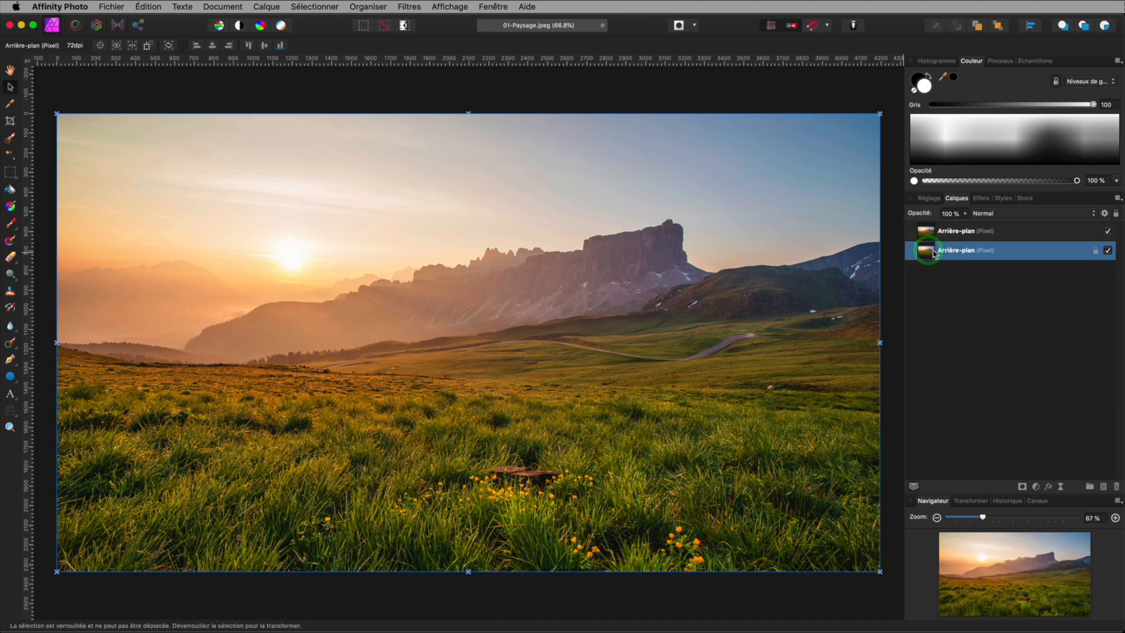
{"action": "left_click", "coordinate": [1109, 251]}
Rename the visible upper copy of the background layer as Paysage.
{"action": "left_click", "coordinate": [929, 231]}
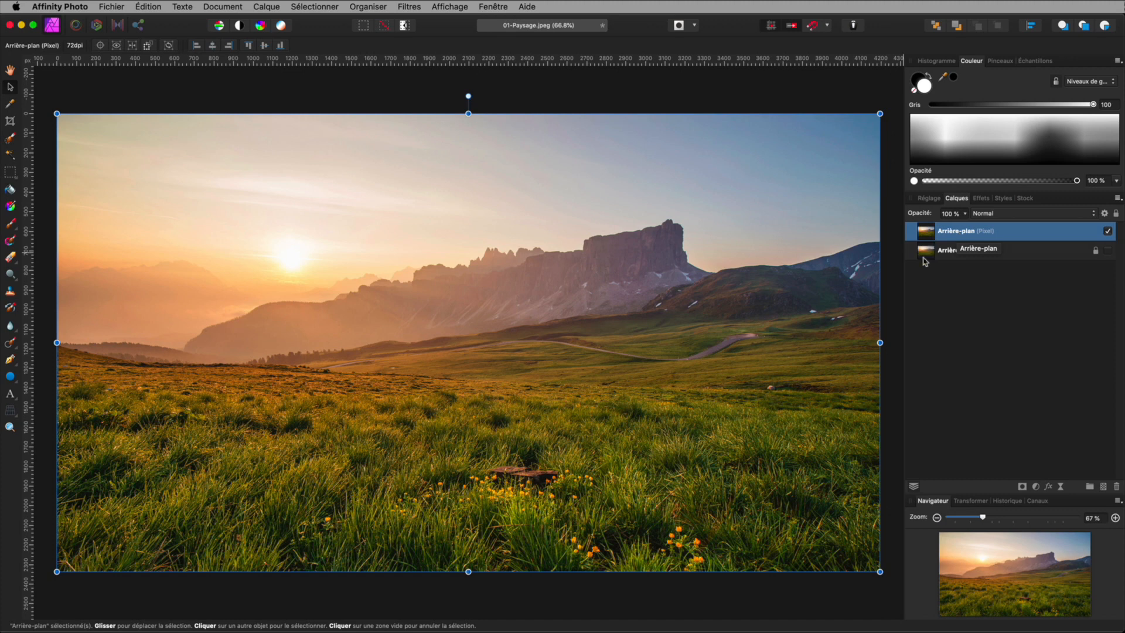
{"action": "left_click", "coordinate": [955, 235]}
{"action": "double_click", "coordinate": [941, 234]}
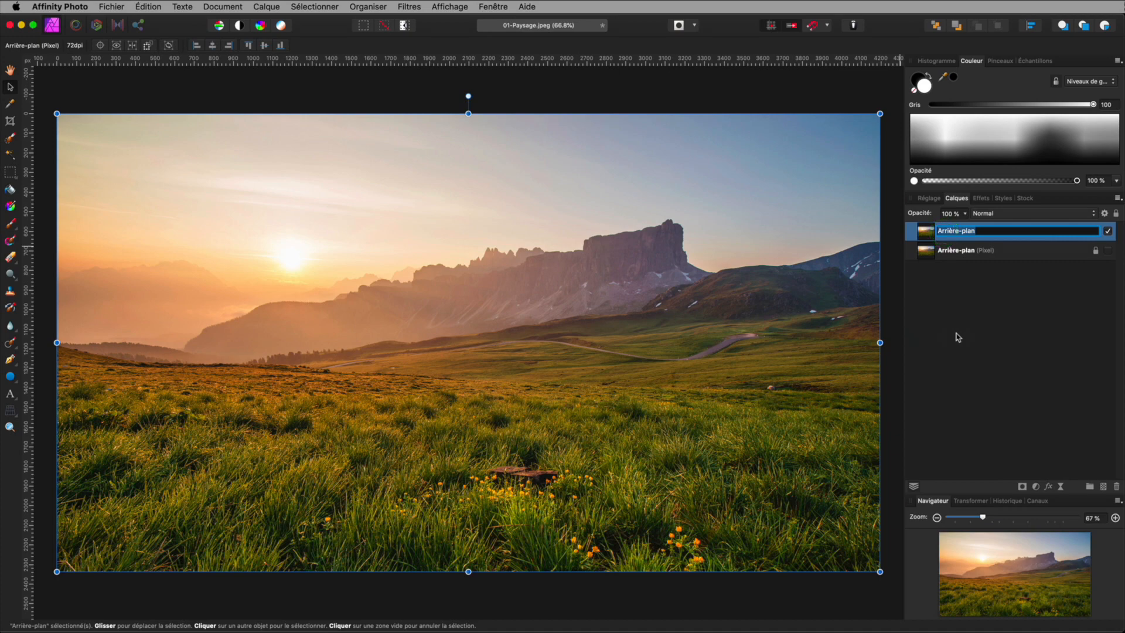
{"action": "type", "text": "Paysage"}
{"action": "key", "text": "Return"}
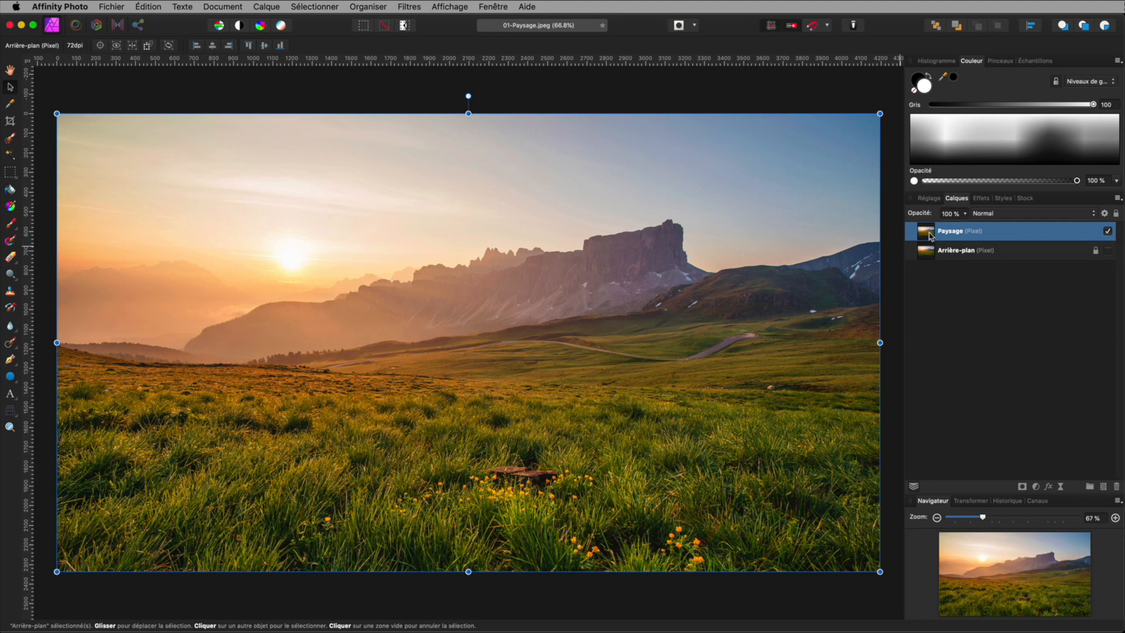
{"action": "left_click", "coordinate": [934, 235]}
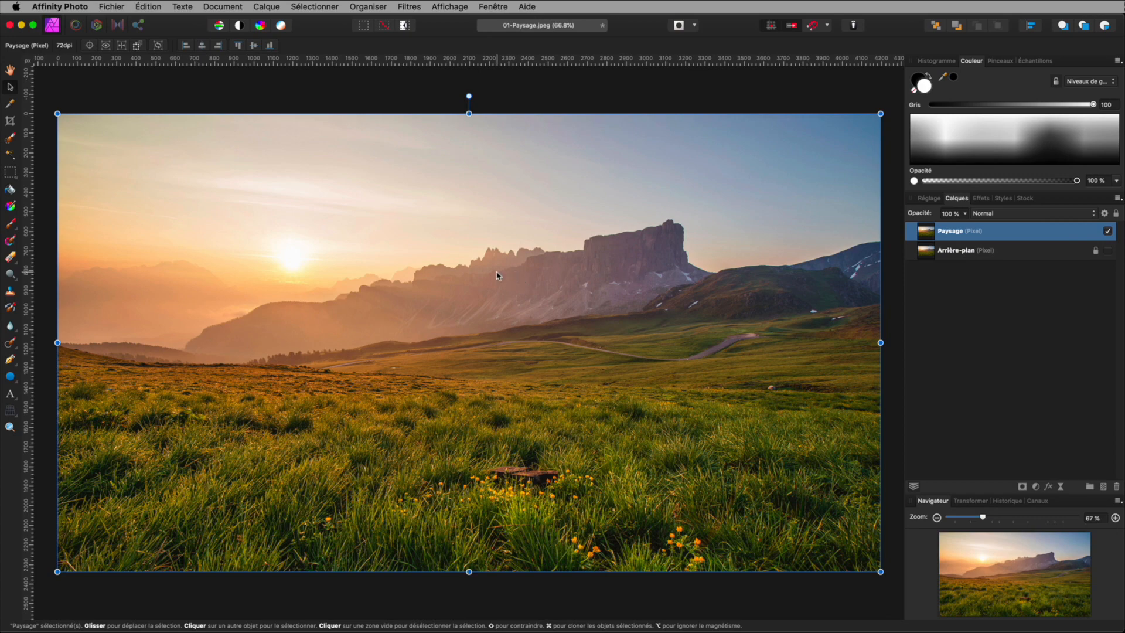
Pan around the landscape image horizontally and vertically to examine the whole canvas and its edges.
{"action": "scroll", "coordinate": [499, 276], "scroll_direction": "left", "scroll_amount": 2}
{"action": "scroll", "coordinate": [498, 276], "scroll_direction": "right", "scroll_amount": 3}
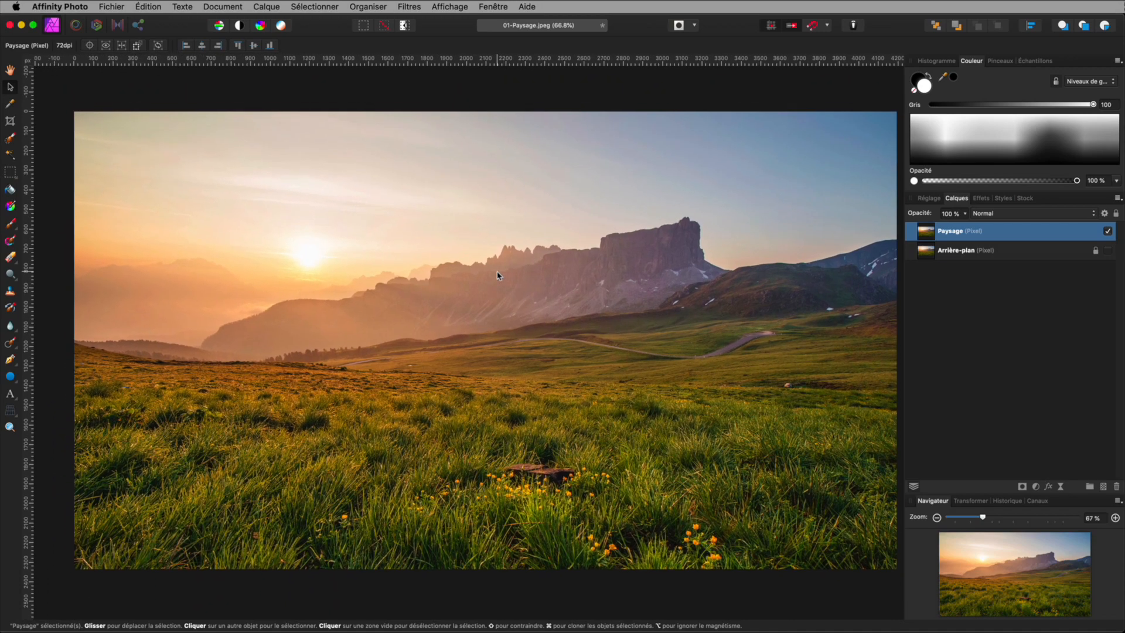
{"action": "scroll", "coordinate": [497, 276], "scroll_direction": "left", "scroll_amount": 3}
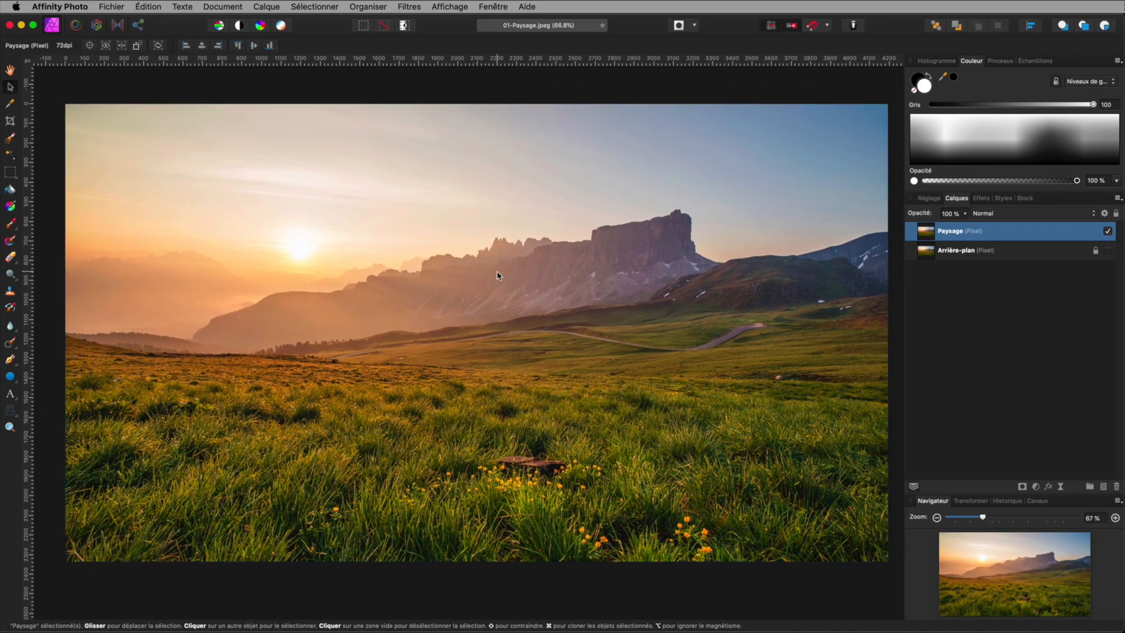
{"action": "scroll", "coordinate": [497, 276], "scroll_direction": "right", "scroll_amount": 2}
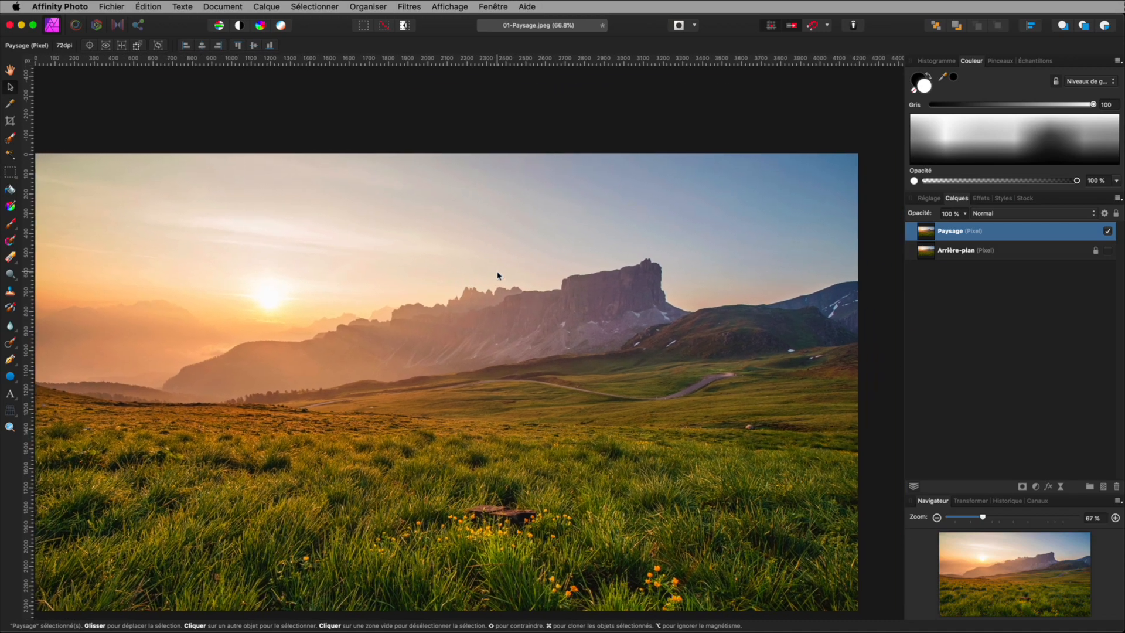
{"action": "scroll", "coordinate": [497, 276], "scroll_direction": "up", "scroll_amount": 3}
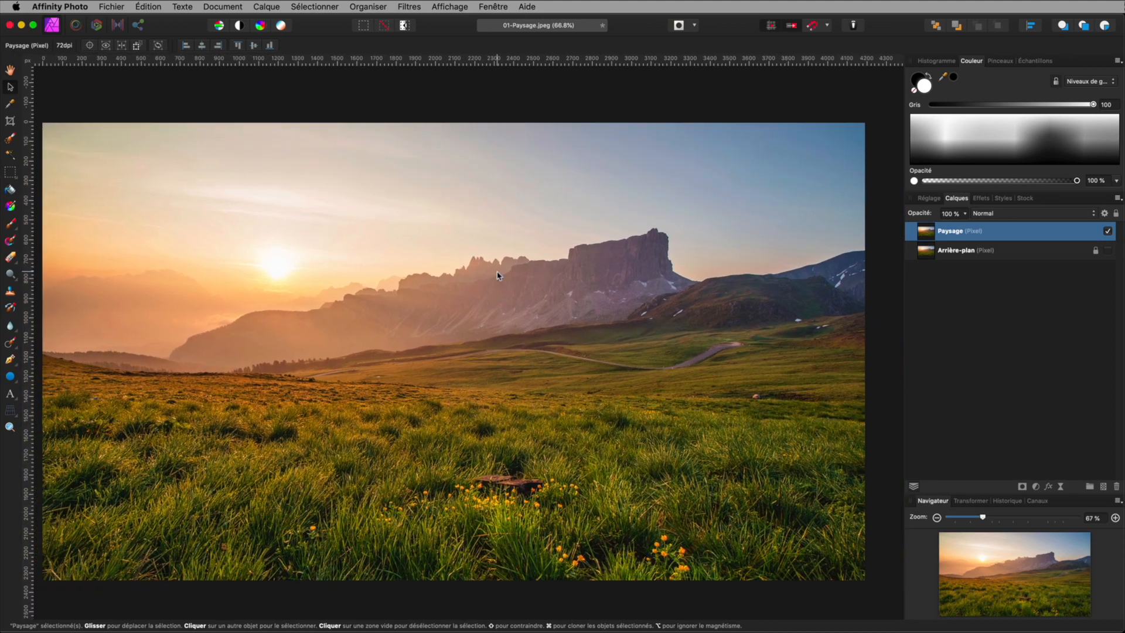
{"action": "scroll", "coordinate": [497, 276], "scroll_direction": "down", "scroll_amount": 3}
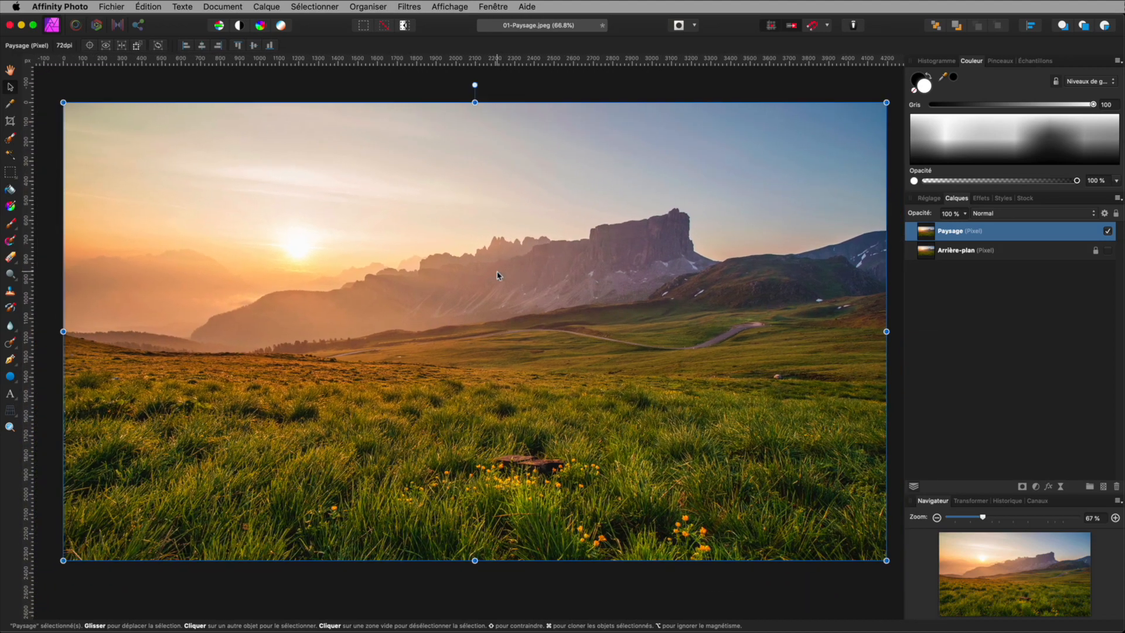
{"action": "scroll", "coordinate": [497, 275], "scroll_direction": "up", "scroll_amount": 2}
{"action": "scroll", "coordinate": [498, 275], "scroll_direction": "down", "scroll_amount": 3}
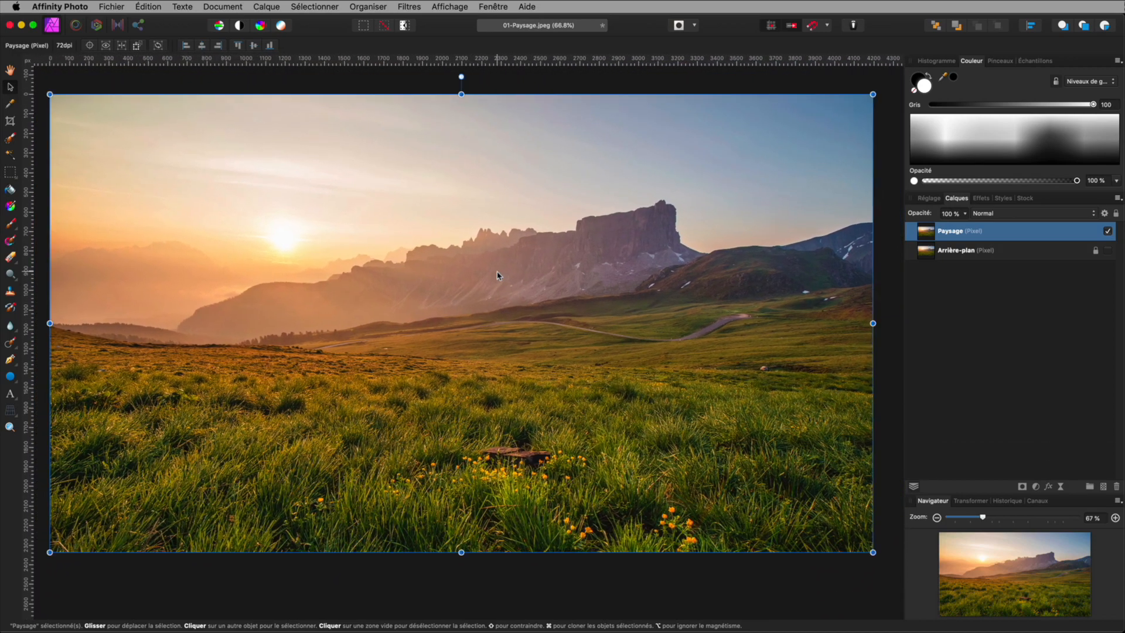
Switch to the View tool and pan the landscape image within the workspace.
{"action": "left_click", "coordinate": [11, 70]}
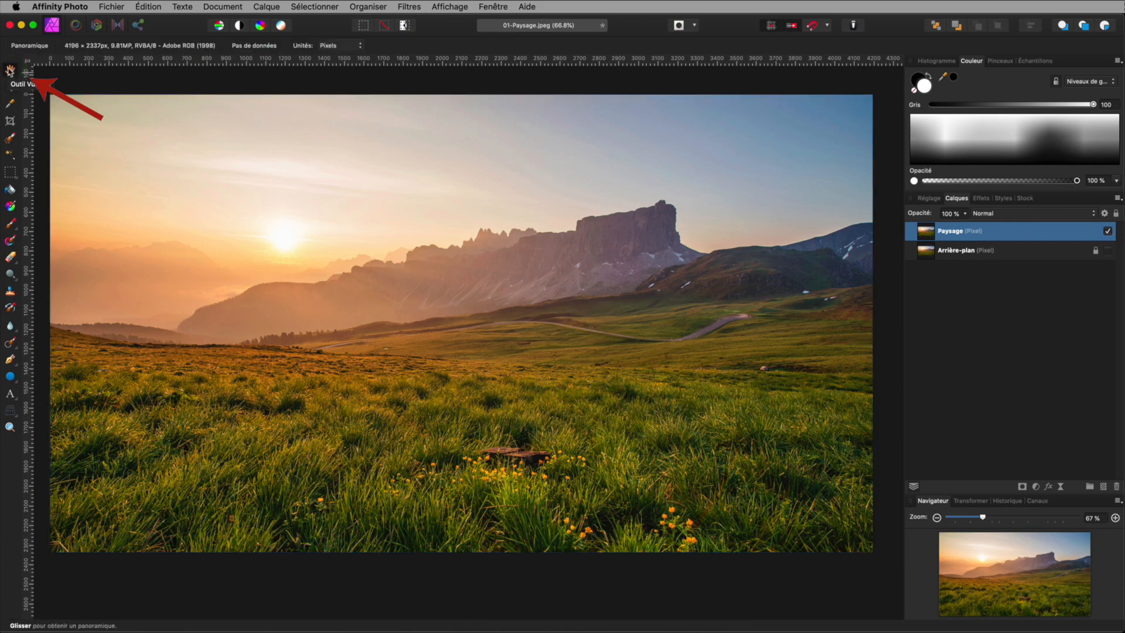
{"action": "mouse_move", "coordinate": [139, 179]}
{"action": "left_mouse_down"}
{"action": "mouse_move", "coordinate": [173, 173]}
{"action": "mouse_move", "coordinate": [134, 173]}
{"action": "mouse_move", "coordinate": [168, 184]}
{"action": "mouse_move", "coordinate": [151, 150]}
{"action": "mouse_move", "coordinate": [133, 170]}
{"action": "mouse_move", "coordinate": [157, 161]}
{"action": "mouse_move", "coordinate": [138, 170]}
{"action": "left_mouse_up"}
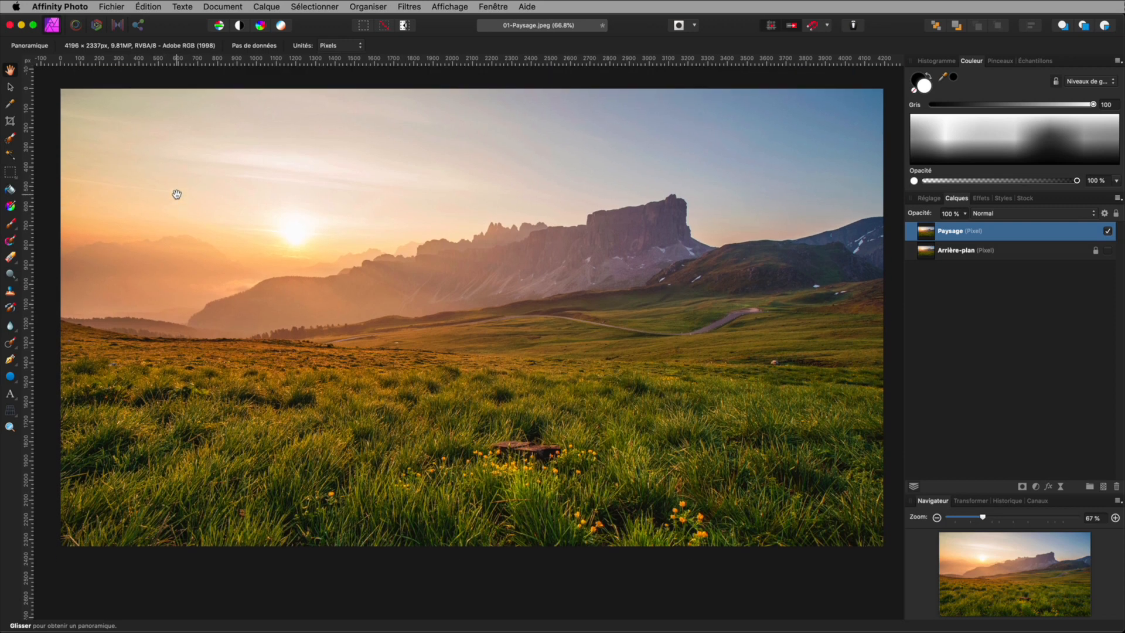
{"action": "scroll", "coordinate": [176, 192], "scroll_direction": "up", "scroll_amount": 2}
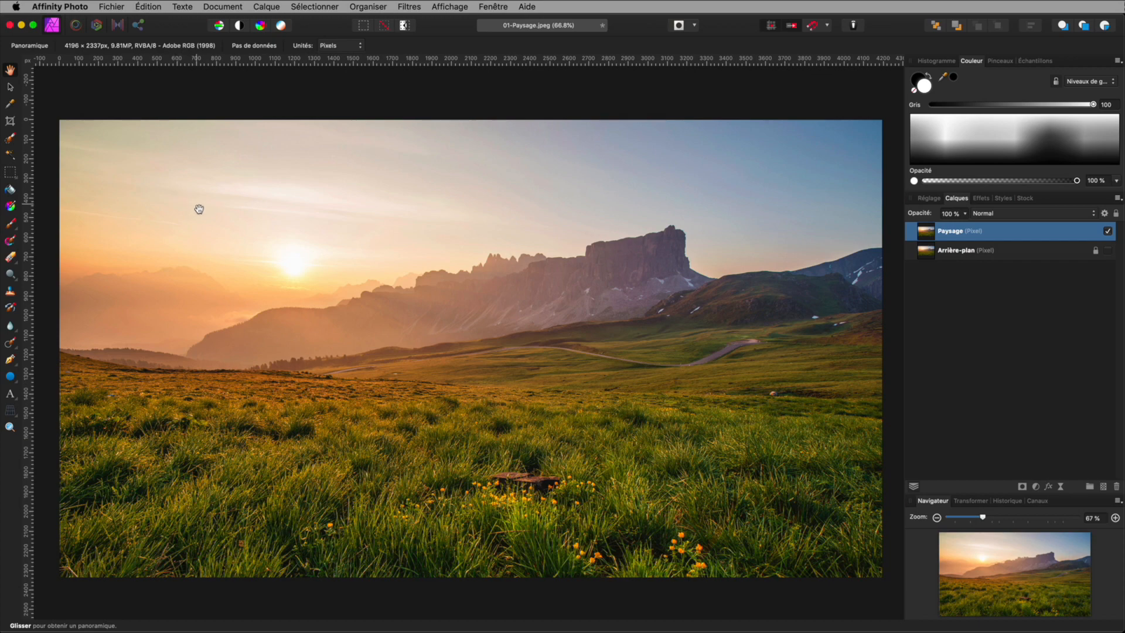
Zoom repeatedly in and out around the sun and sky to examine the landscape up close and as a whole.
{"action": "scroll", "coordinate": [201, 212], "scroll_direction": "up", "scroll_amount": 10}
{"action": "scroll", "coordinate": [201, 213], "scroll_direction": "down", "scroll_amount": 10}
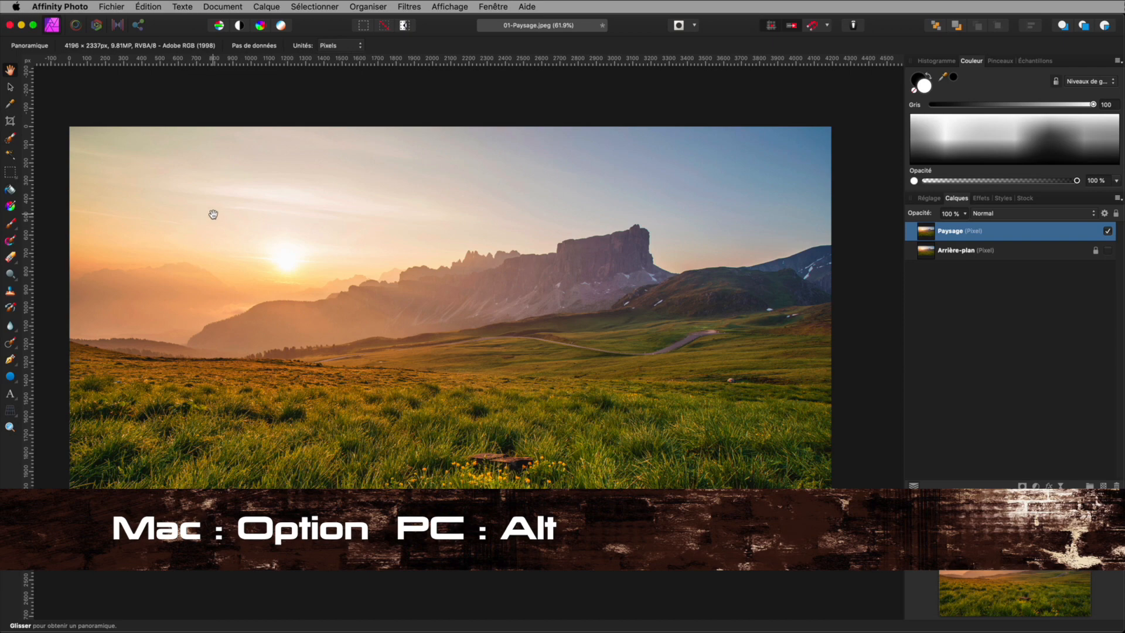
{"action": "scroll", "coordinate": [213, 215], "scroll_direction": "up", "scroll_amount": 5}
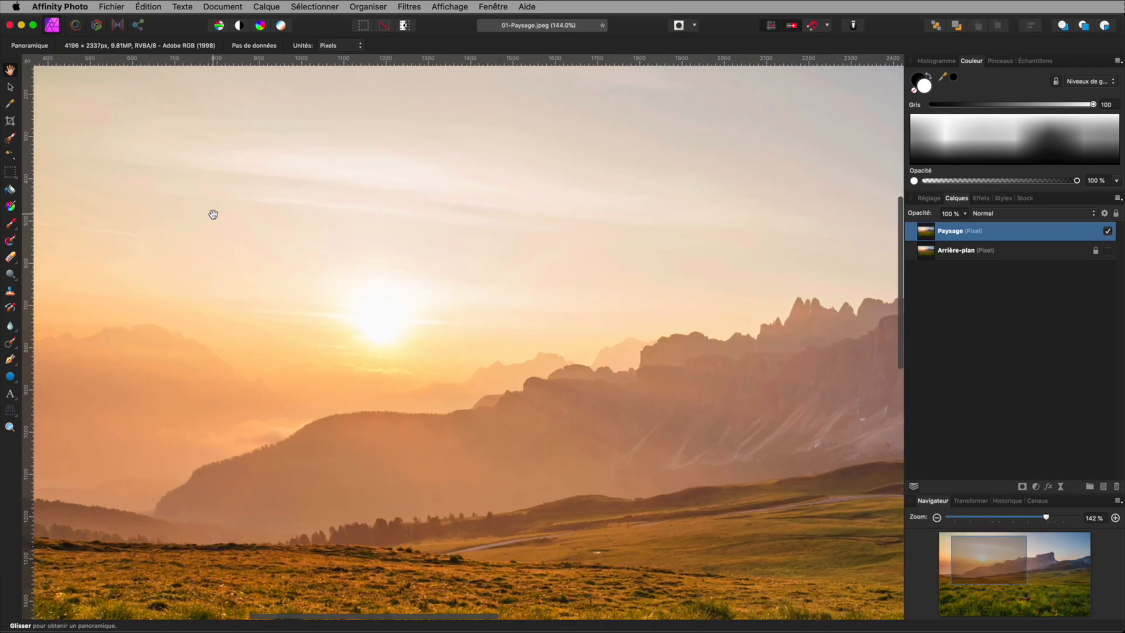
{"action": "scroll", "coordinate": [214, 215], "scroll_direction": "up", "scroll_amount": 5}
{"action": "scroll", "coordinate": [213, 215], "scroll_direction": "down", "scroll_amount": 10}
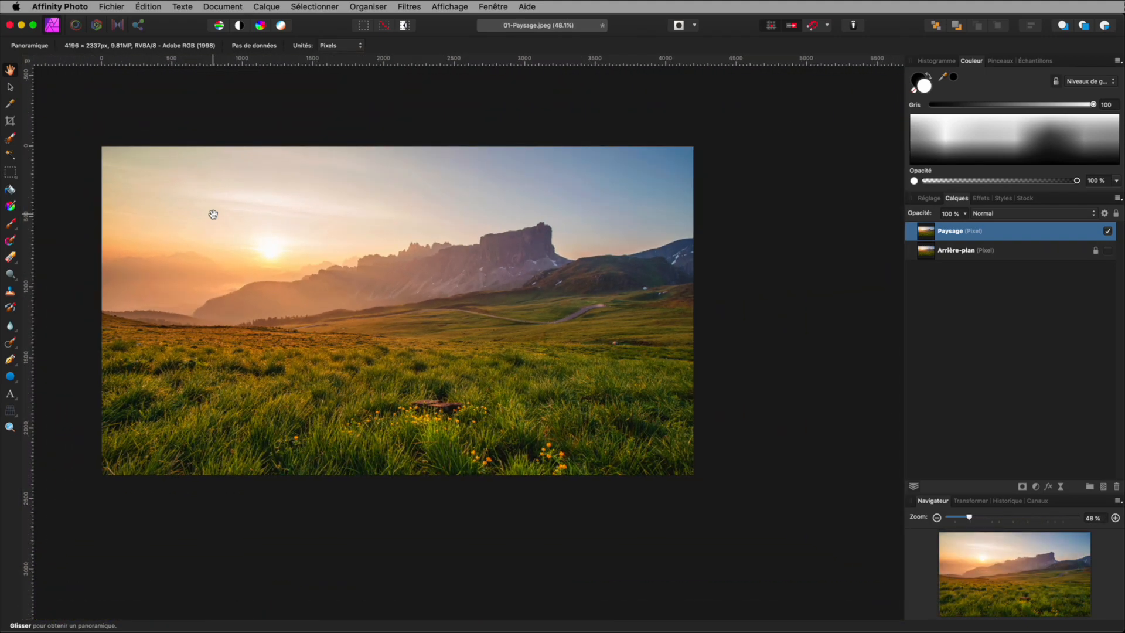
{"action": "scroll", "coordinate": [213, 215], "scroll_direction": "up", "scroll_amount": 6}
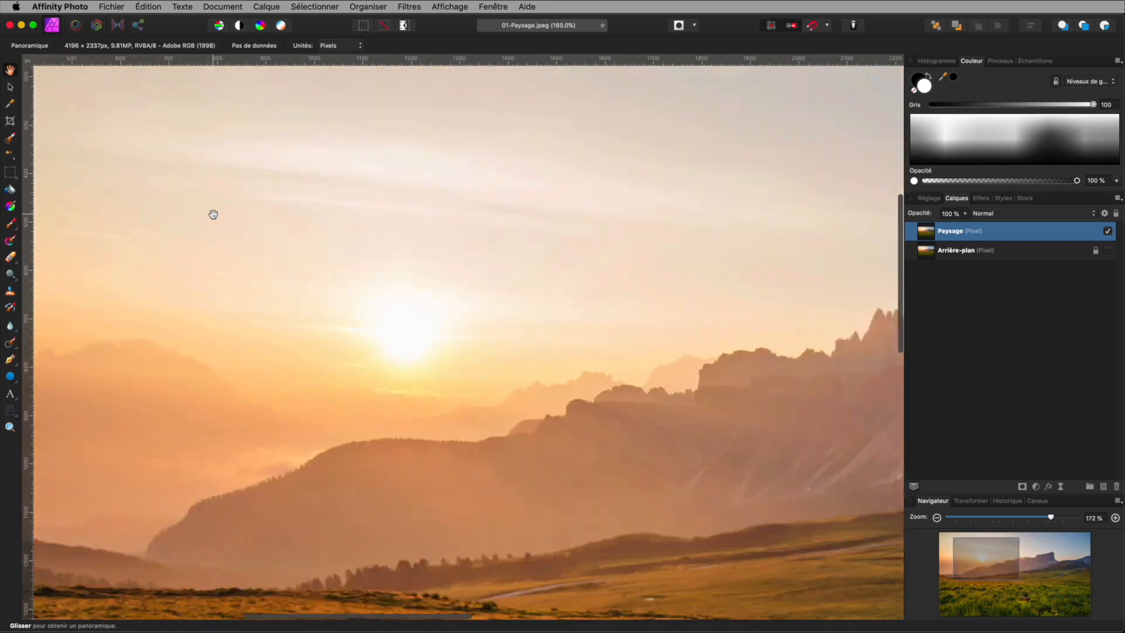
{"action": "scroll", "coordinate": [213, 215], "scroll_direction": "down", "scroll_amount": 5}
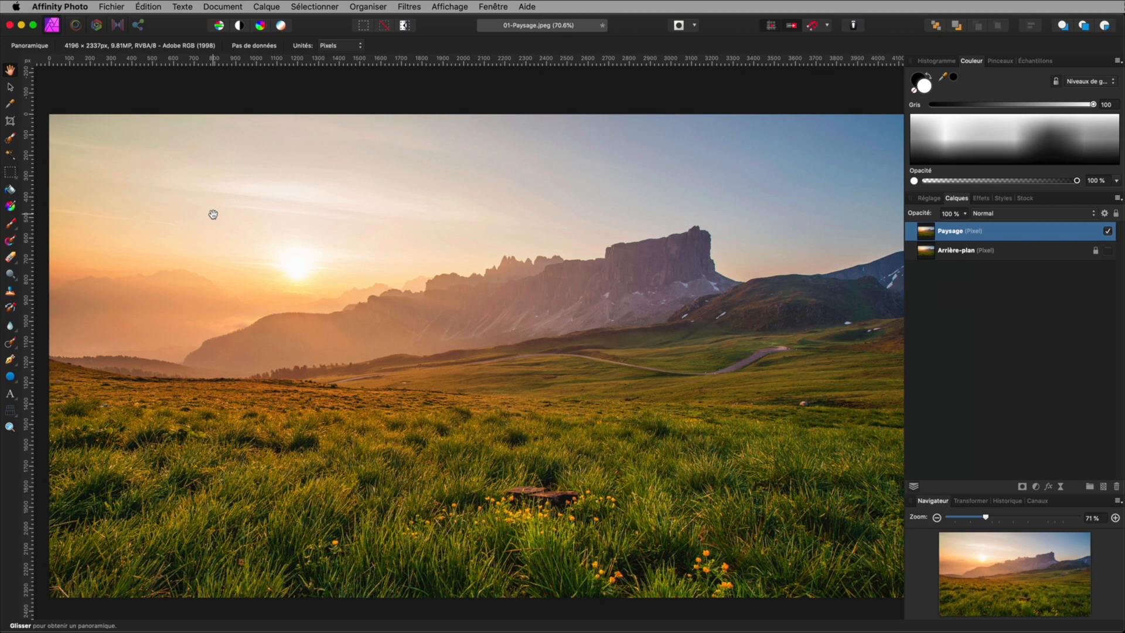
{"action": "scroll", "coordinate": [213, 215], "scroll_direction": "down", "scroll_amount": 4}
{"action": "scroll", "coordinate": [213, 215], "scroll_direction": "up", "scroll_amount": 6}
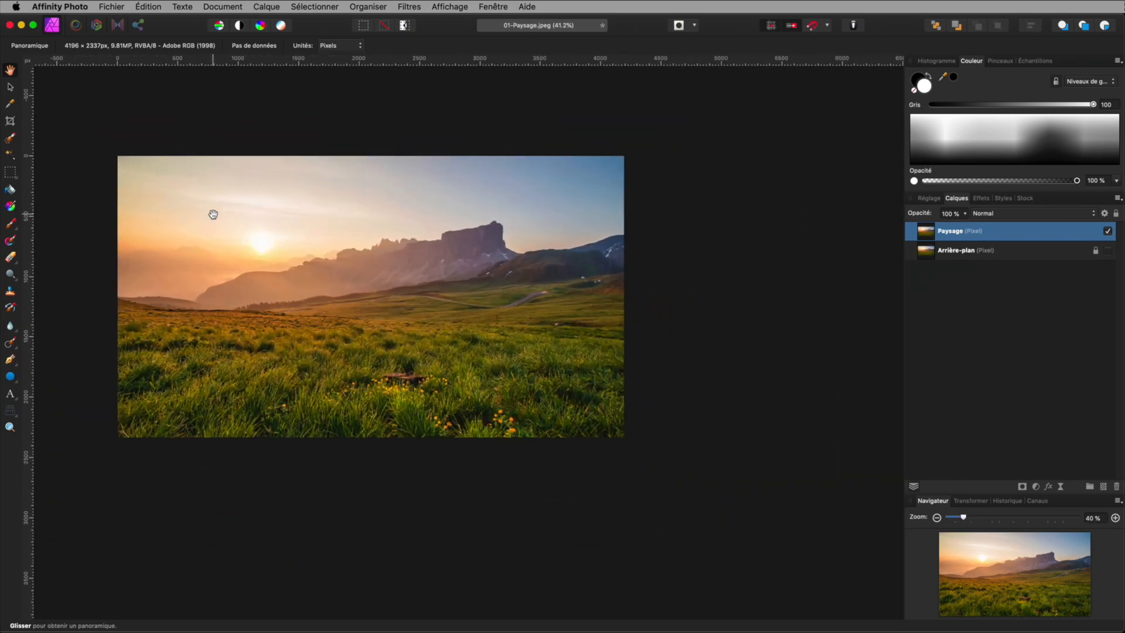
{"action": "scroll", "coordinate": [213, 214], "scroll_direction": "up", "scroll_amount": 3}
{"action": "scroll", "coordinate": [213, 215], "scroll_direction": "down", "scroll_amount": 5}
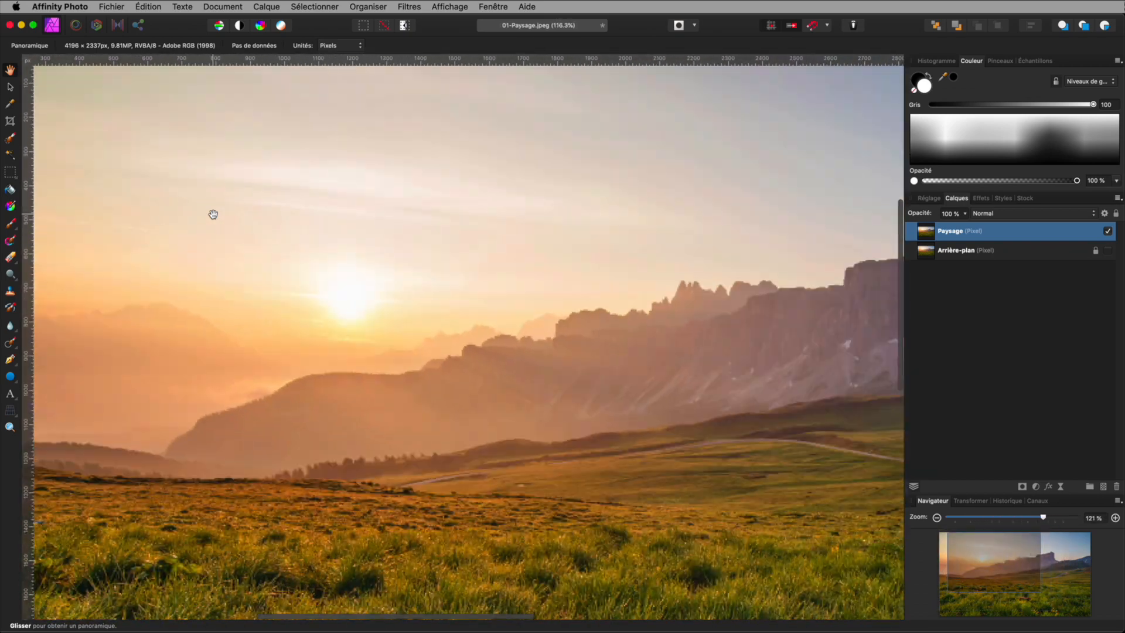
{"action": "scroll", "coordinate": [213, 214], "scroll_direction": "down", "scroll_amount": 1}
{"action": "left_click_drag", "start_coordinate": [263, 210], "coordinate": [238, 188]}
{"action": "scroll", "coordinate": [214, 193], "scroll_direction": "up", "scroll_amount": 6}
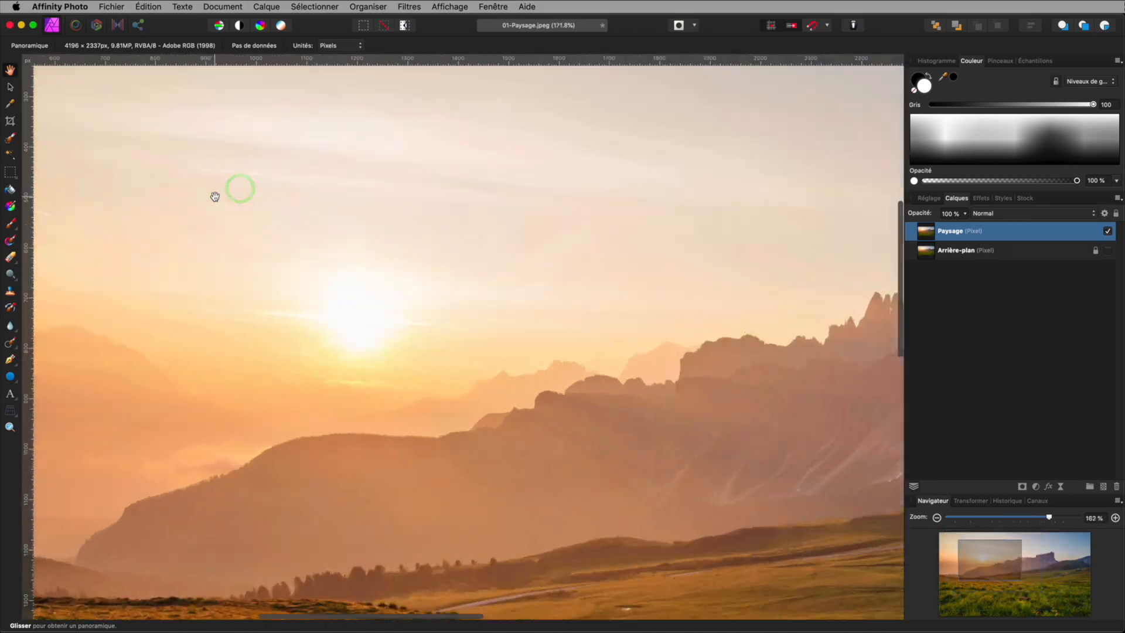
Zoom far in on the sky and far out from the landscape, ending with the whole image fitted to the window.
{"action": "scroll", "coordinate": [215, 196], "scroll_direction": "down", "scroll_amount": 5}
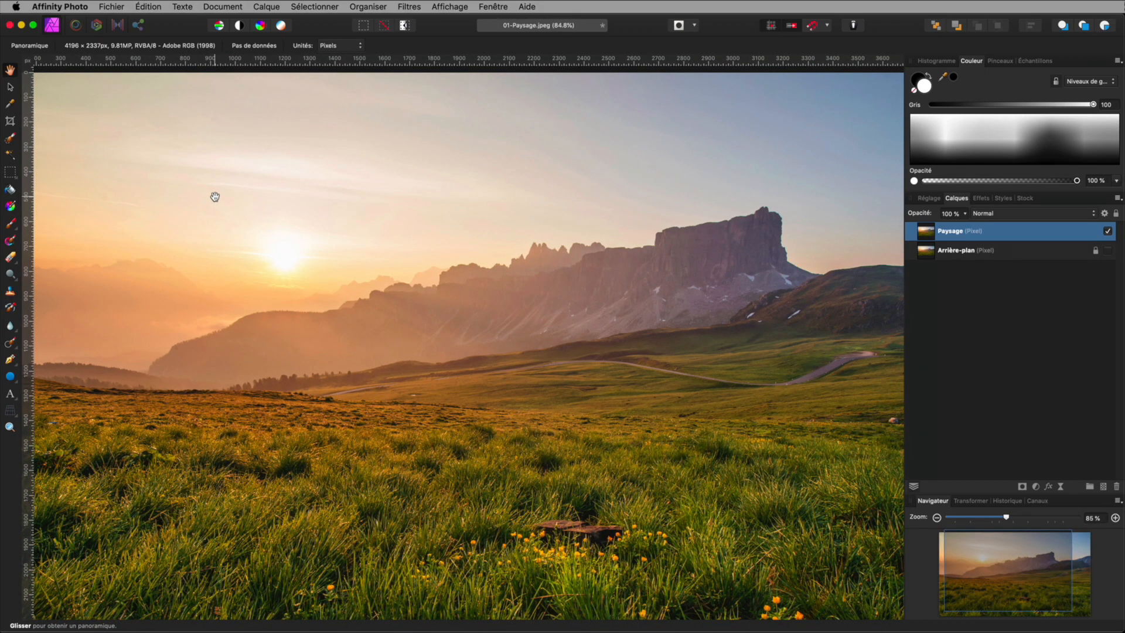
{"action": "scroll", "coordinate": [215, 196], "scroll_direction": "up", "scroll_amount": 8}
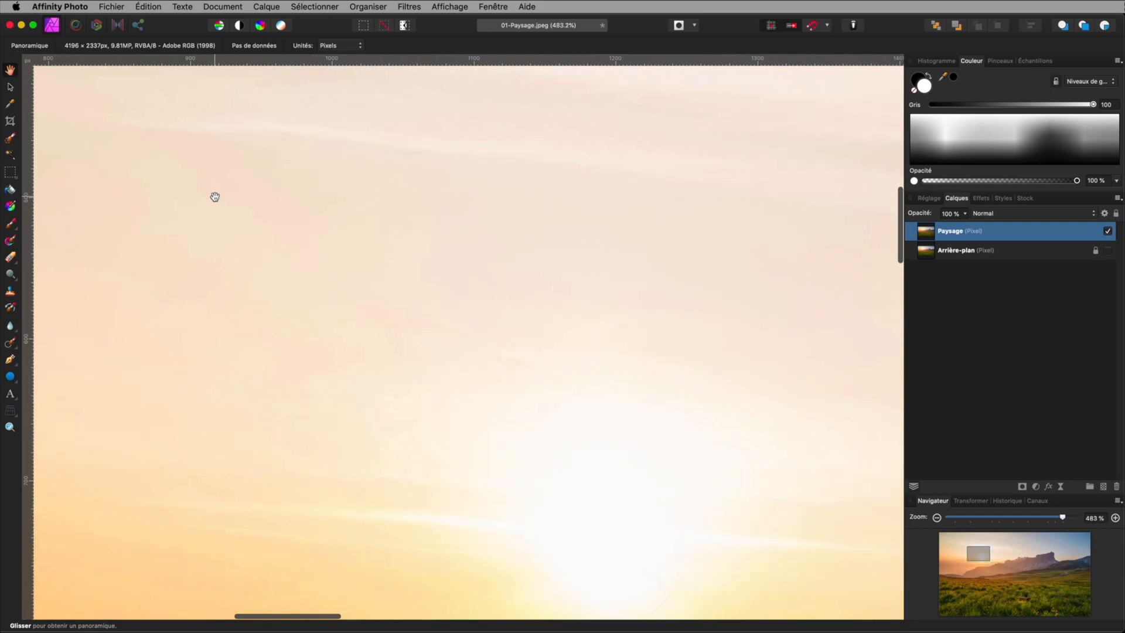
{"action": "scroll", "coordinate": [215, 196], "scroll_direction": "down", "scroll_amount": 15}
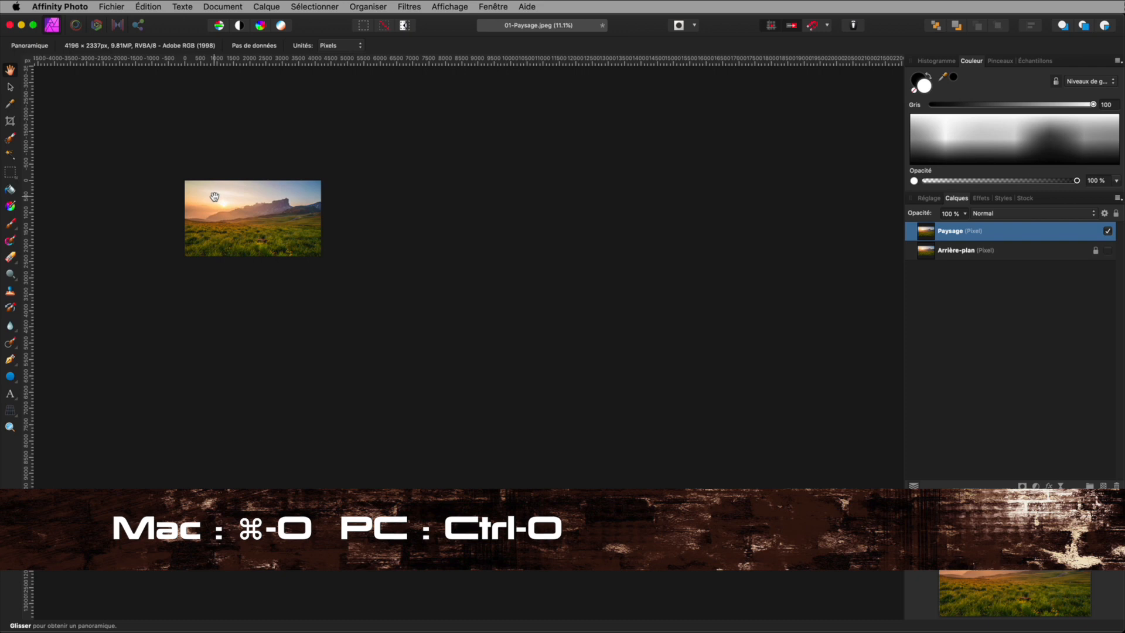
{"action": "key", "text": "super+0"}
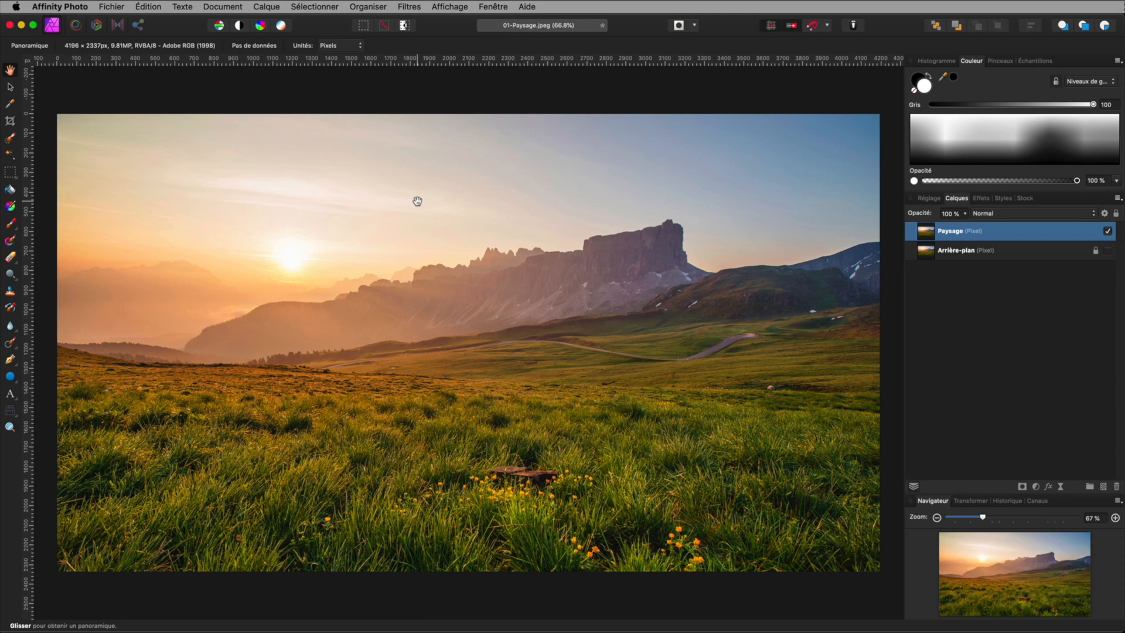
Start a depth-of-field blur (Flou de la profondeur de champ) on the Paysage layer in Maquette mode with a radius of about 23.6 px.
{"action": "left_click", "coordinate": [410, 7]}
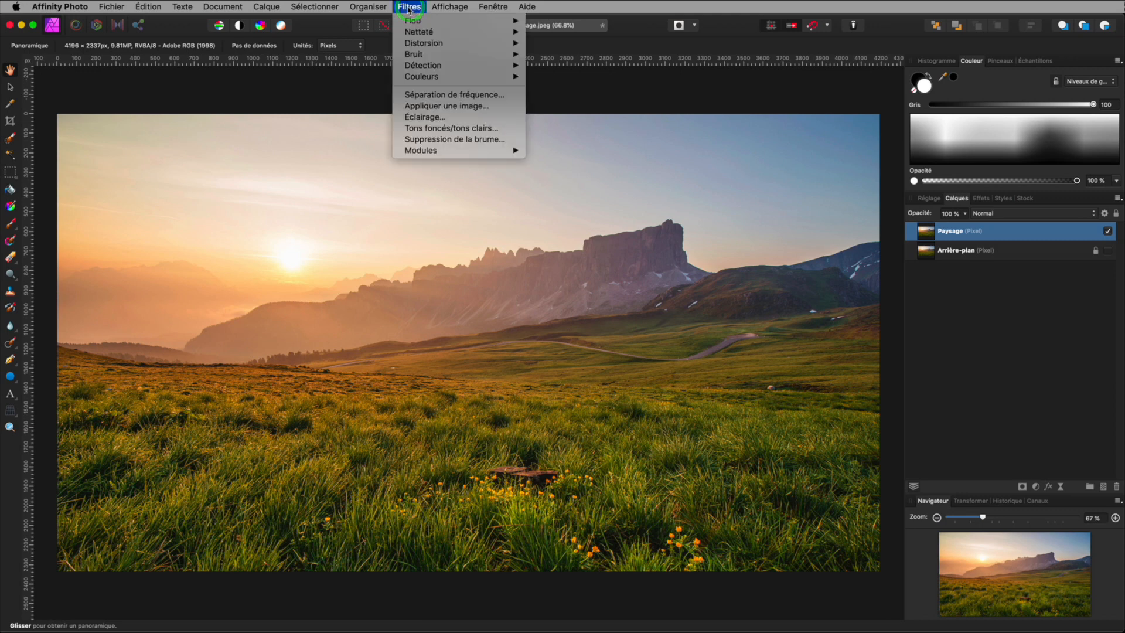
{"action": "mouse_move", "coordinate": [411, 23]}
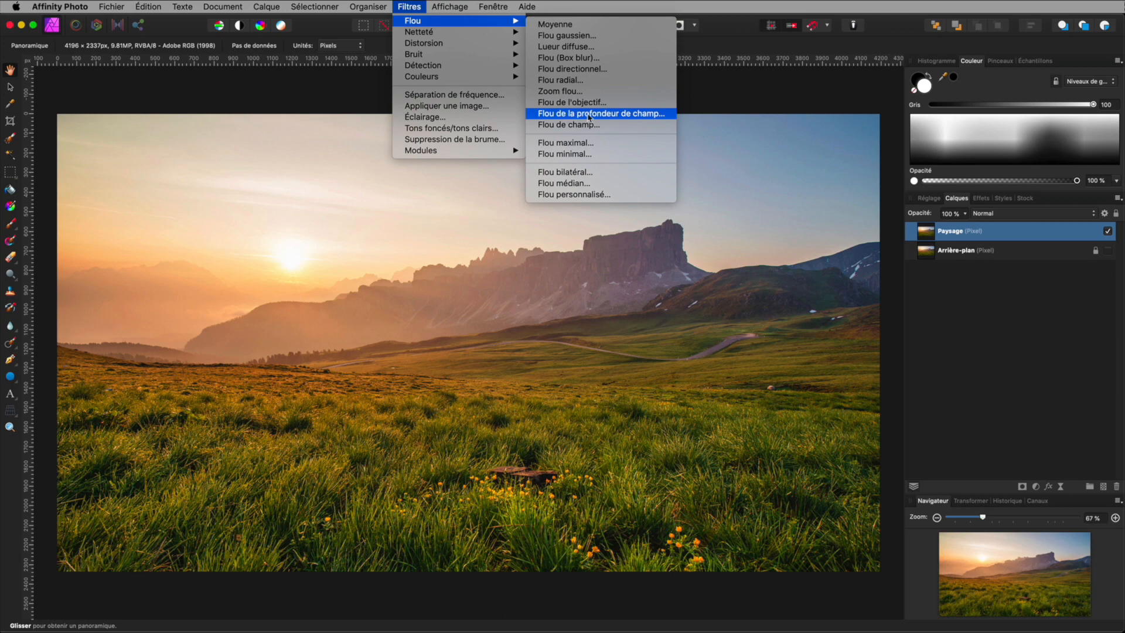
{"action": "left_click", "coordinate": [615, 114]}
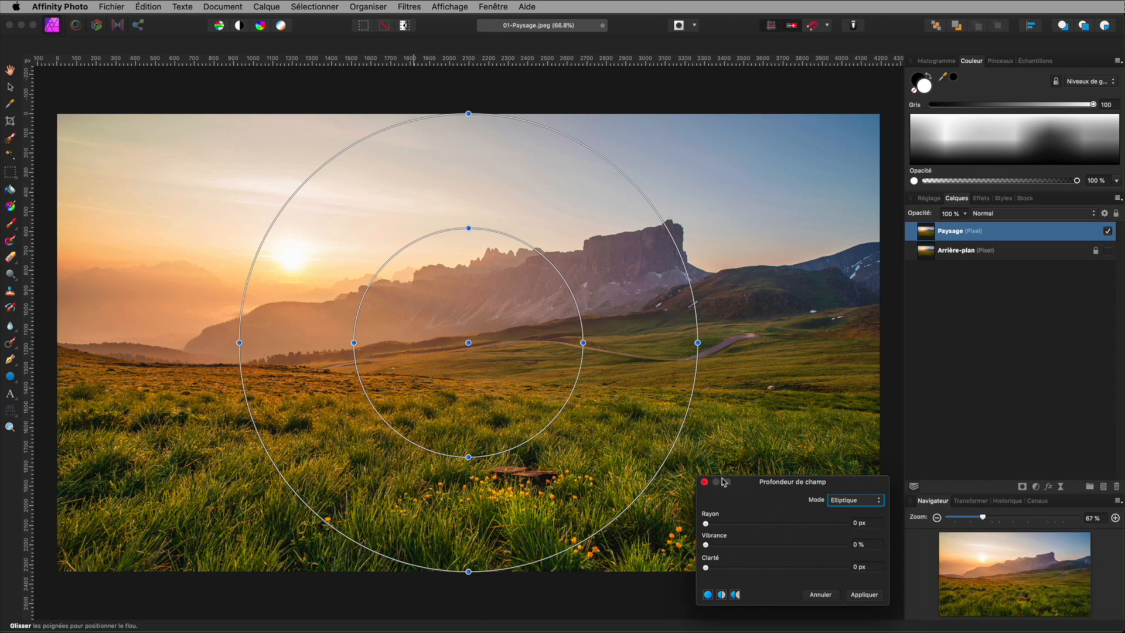
{"action": "left_click_drag", "start_coordinate": [754, 484], "coordinate": [963, 270]}
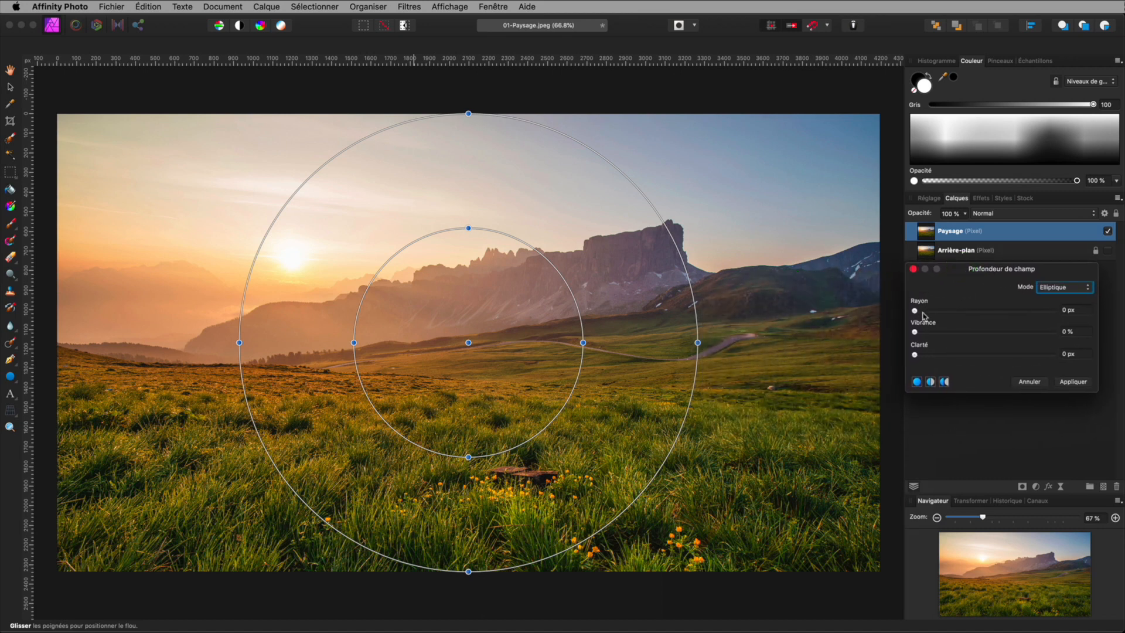
{"action": "left_click", "coordinate": [1047, 288]}
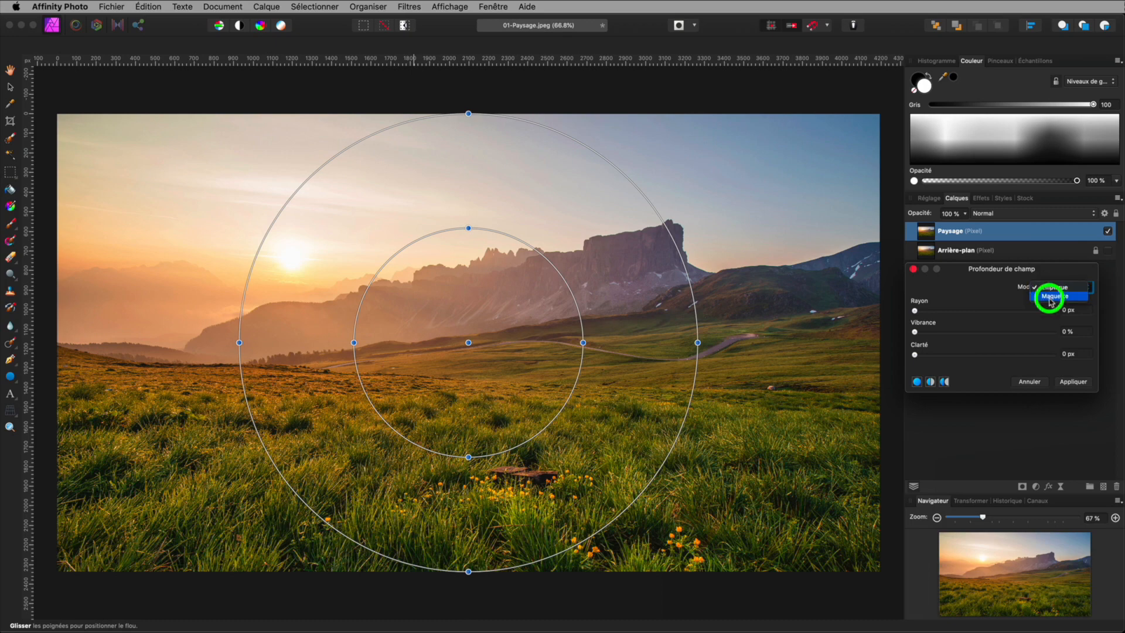
{"action": "left_click", "coordinate": [1051, 301]}
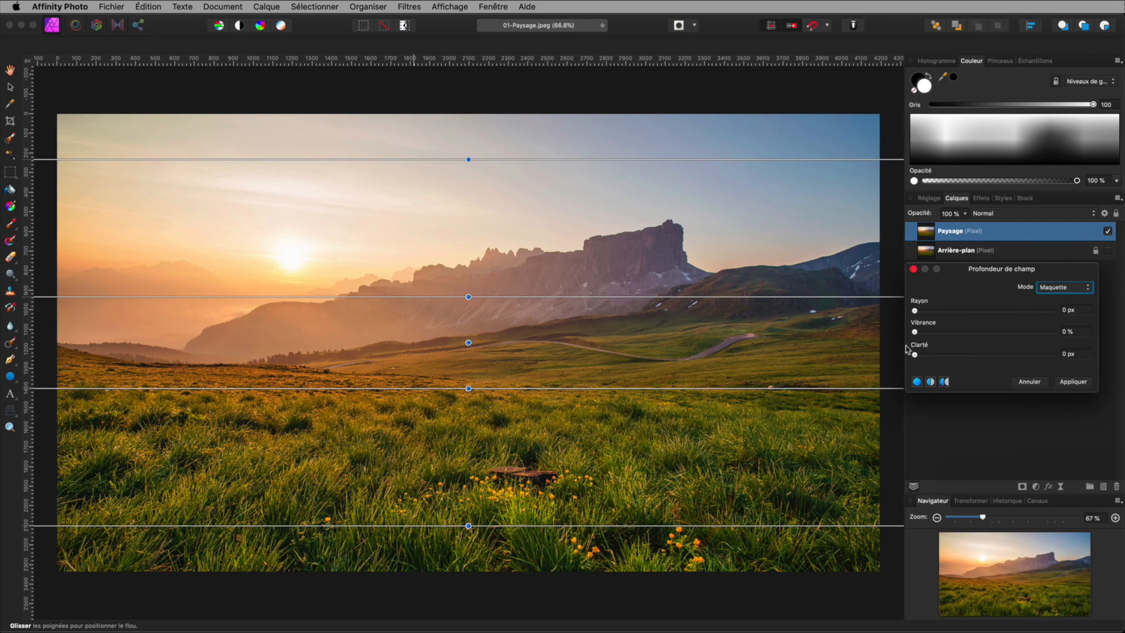
{"action": "left_click_drag", "start_coordinate": [915, 313], "coordinate": [997, 313]}
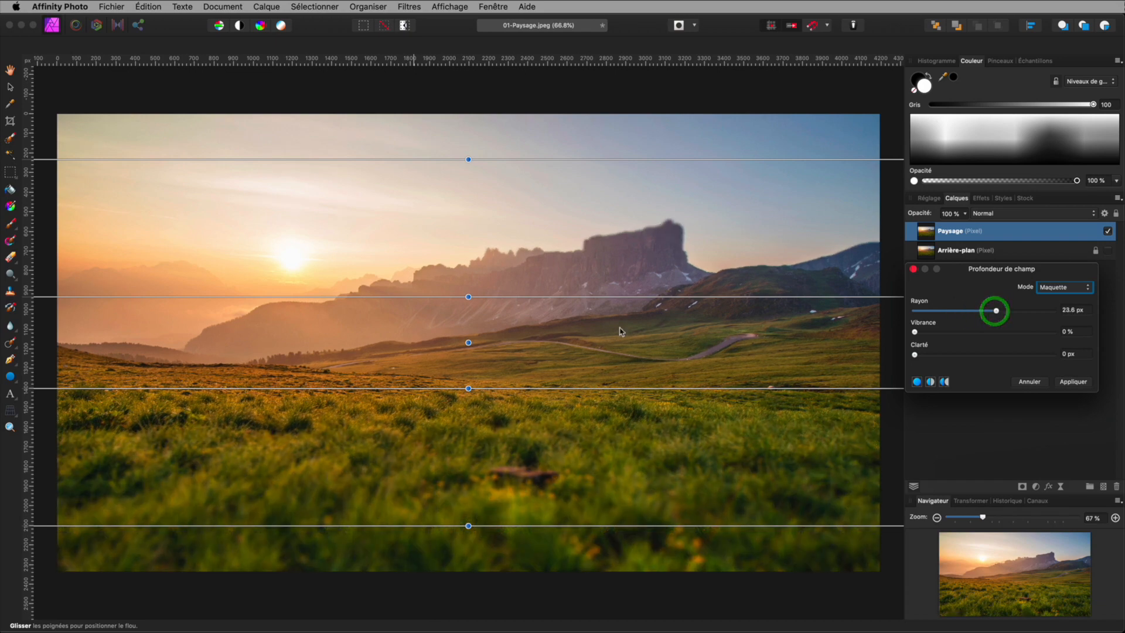
Position the blur guides so the foreground grass stays sharp to the image's lower edge and the blur builds towards the mountains, and apply the filter.
{"action": "left_click_drag", "start_coordinate": [469, 345], "coordinate": [475, 395]}
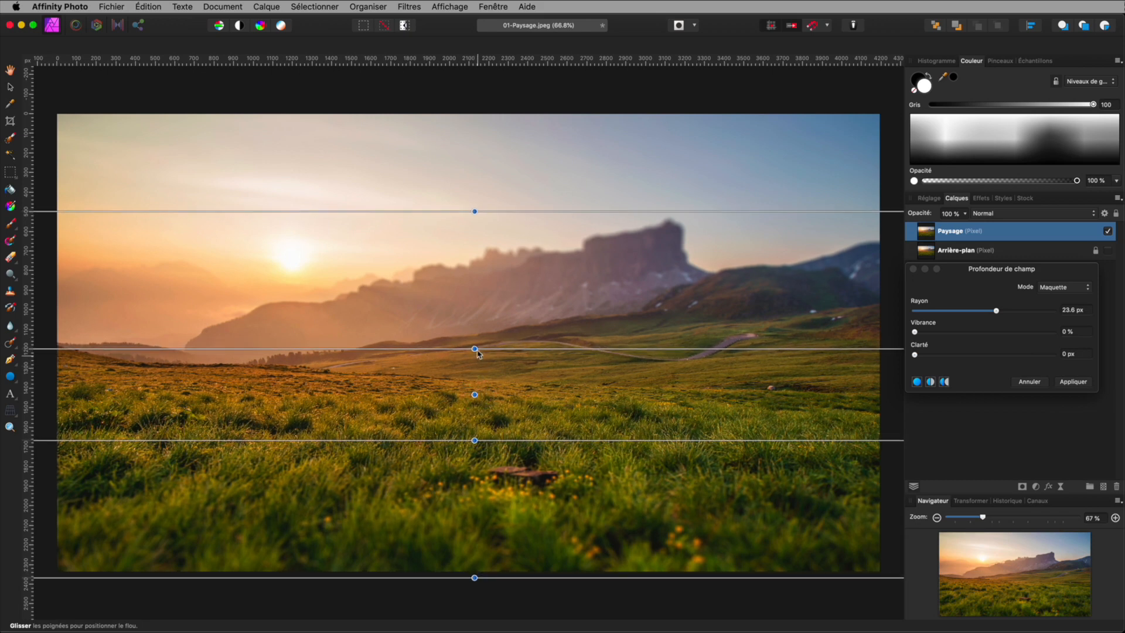
{"action": "left_click_drag", "start_coordinate": [476, 349], "coordinate": [476, 409]}
{"action": "left_click_drag", "start_coordinate": [474, 228], "coordinate": [475, 303]}
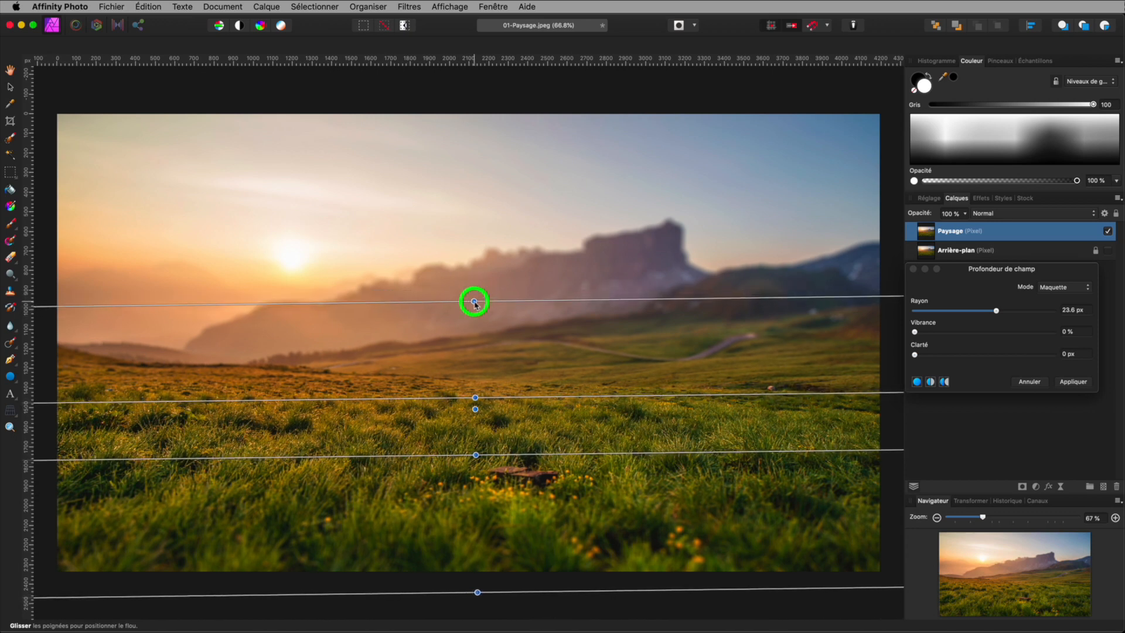
{"action": "left_click_drag", "start_coordinate": [476, 455], "coordinate": [476, 574]}
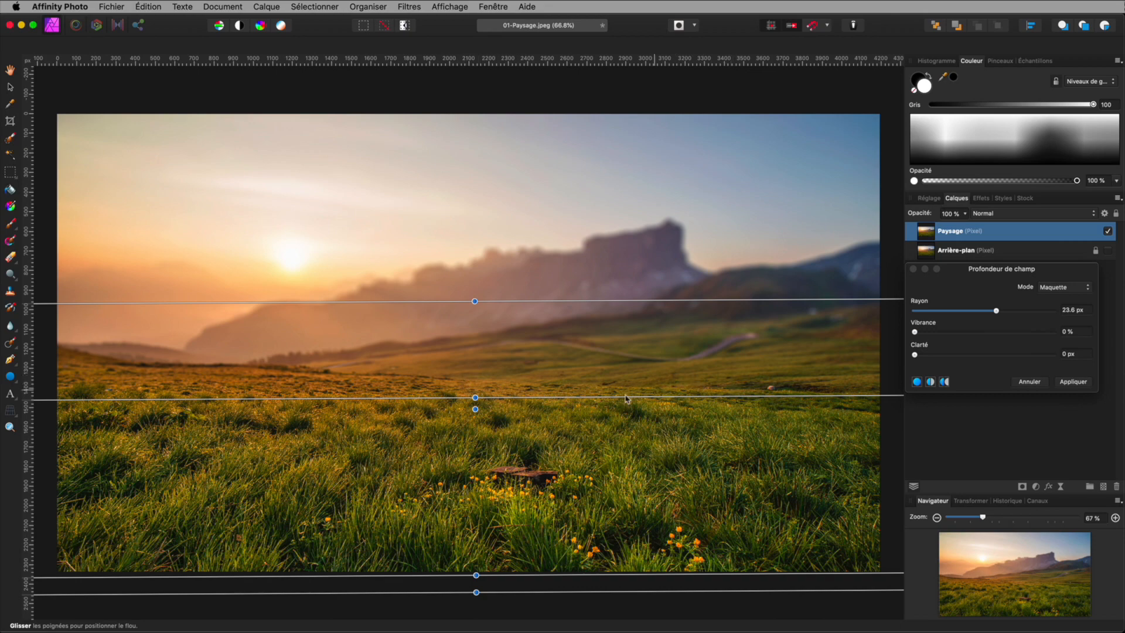
{"action": "left_click", "coordinate": [475, 399]}
{"action": "mouse_move", "coordinate": [475, 399]}
{"action": "left_mouse_down"}
{"action": "mouse_move", "coordinate": [477, 382]}
{"action": "mouse_move", "coordinate": [475, 392]}
{"action": "left_mouse_up"}
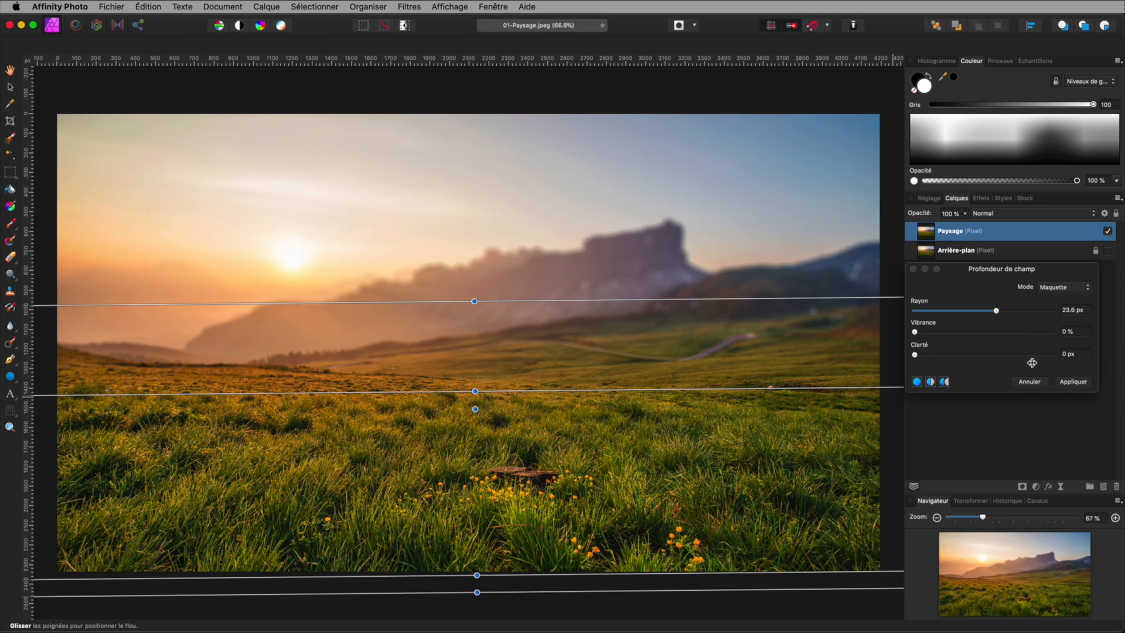
{"action": "left_click", "coordinate": [993, 272]}
{"action": "left_click_drag", "start_coordinate": [1000, 282], "coordinate": [768, 134]}
{"action": "left_click", "coordinate": [846, 249]}
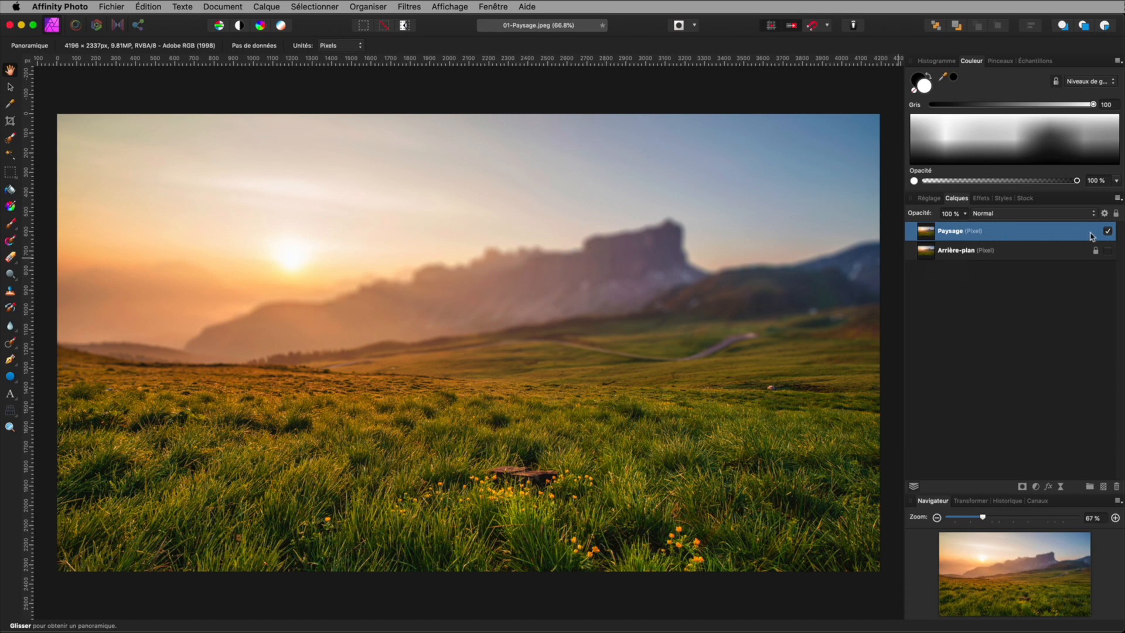
Compare the blurred Paysage layer with the original Arrière-plan by toggling their visibility, leaving both layers shown and Paysage selected.
{"action": "left_click", "coordinate": [1107, 232]}
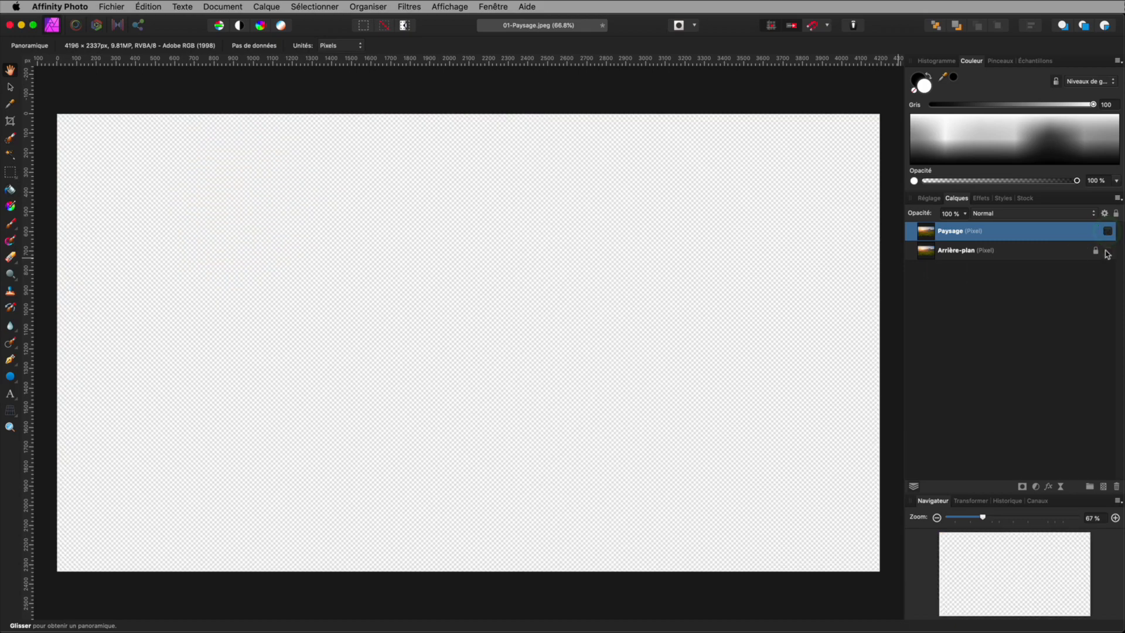
{"action": "left_click", "coordinate": [1108, 250]}
{"action": "left_click", "coordinate": [954, 251]}
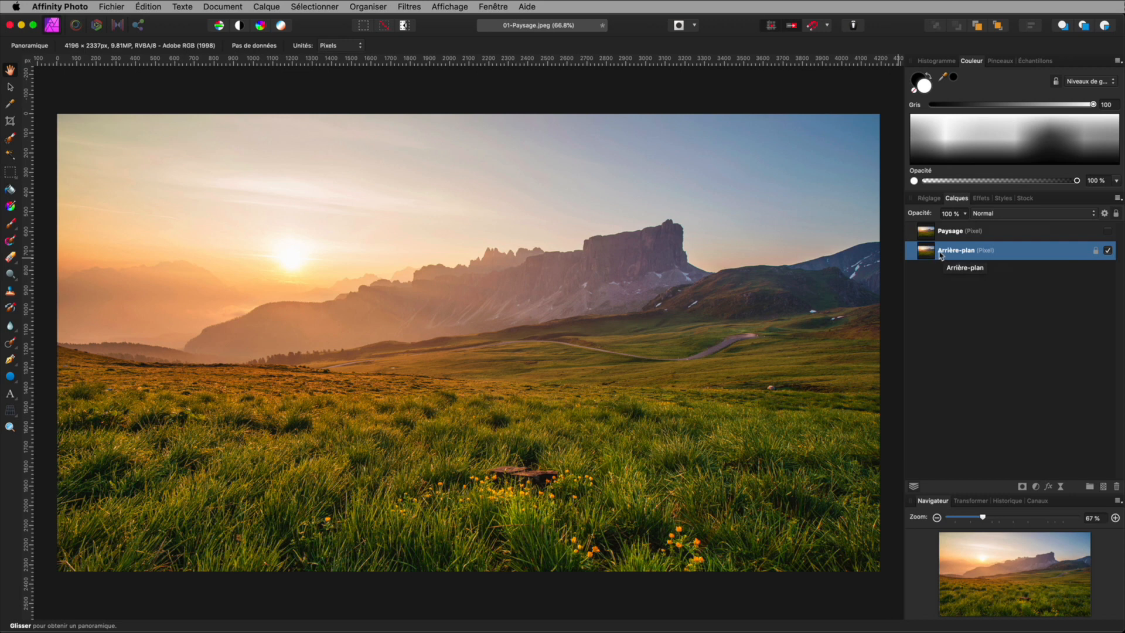
{"action": "left_click", "coordinate": [929, 232]}
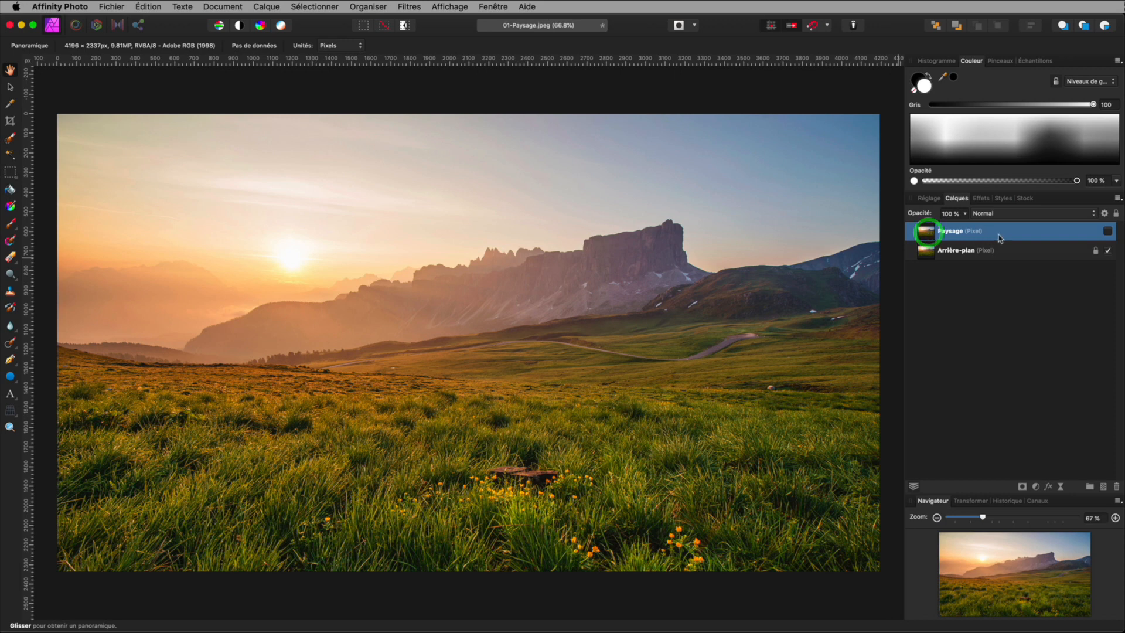
{"action": "left_click", "coordinate": [1107, 232]}
{"action": "left_click", "coordinate": [926, 232]}
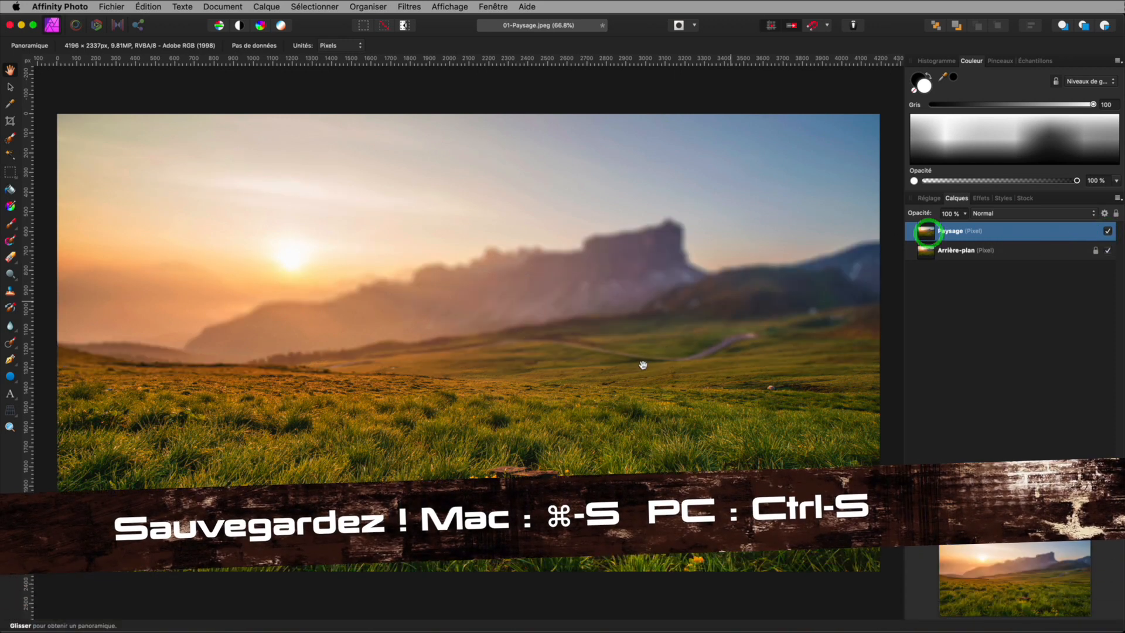